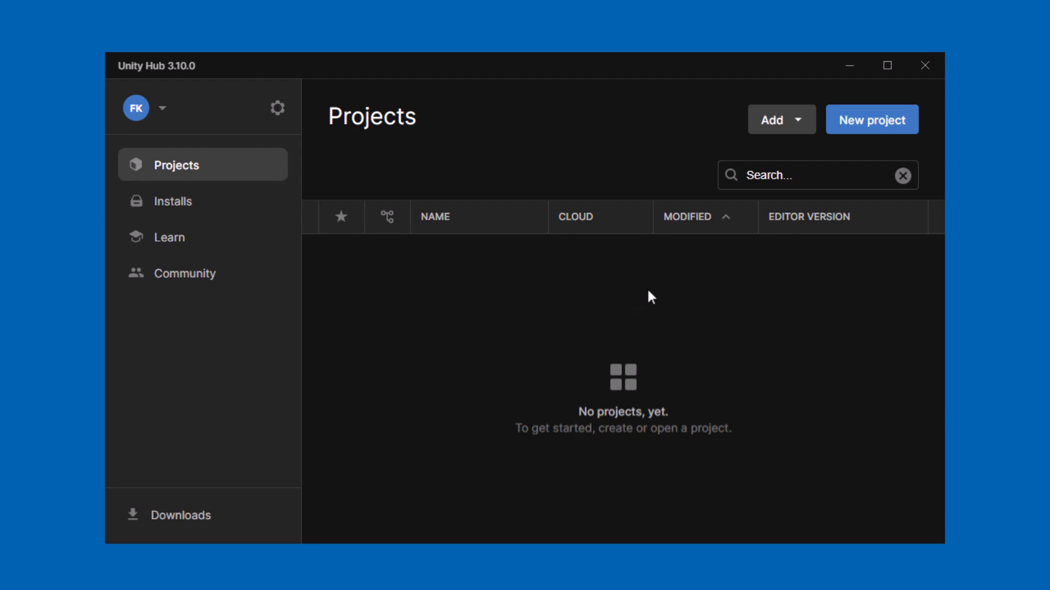
Start a new project and check the list of available editor versions, keeping 6000.0.33f1.
click(869, 134)
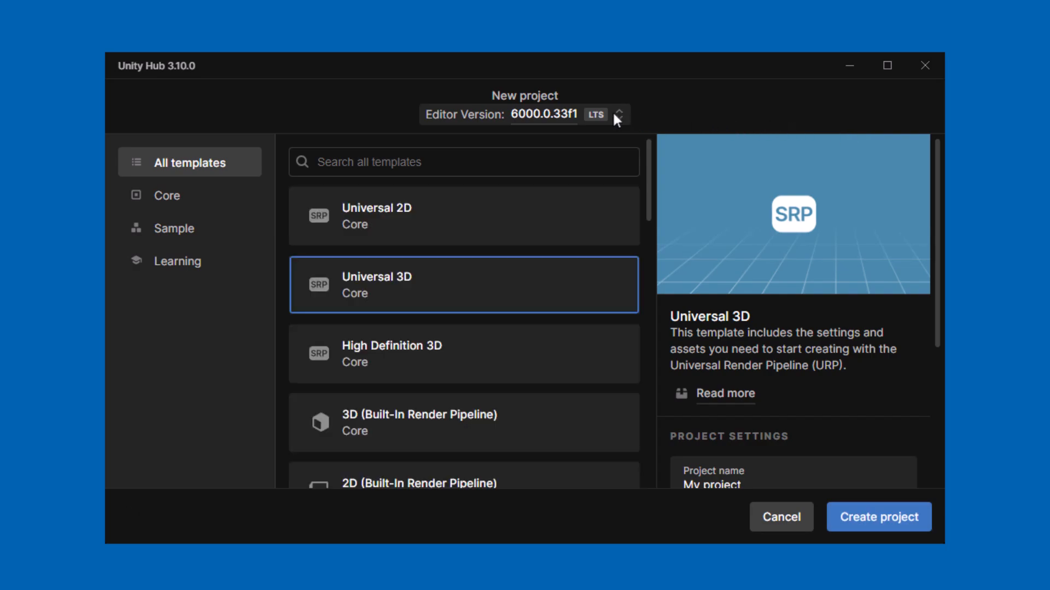
click(616, 117)
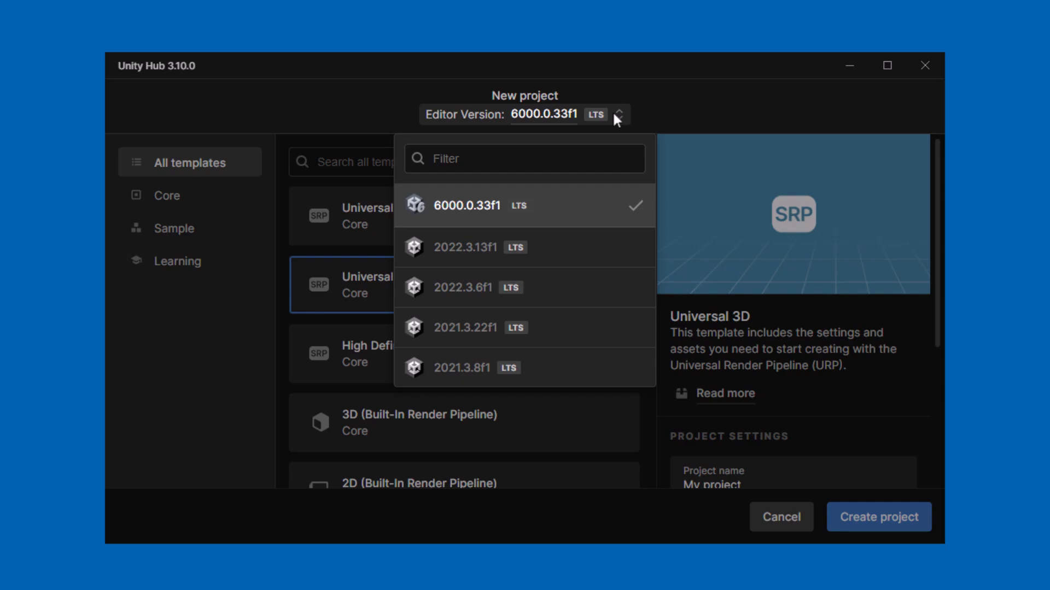
click(617, 116)
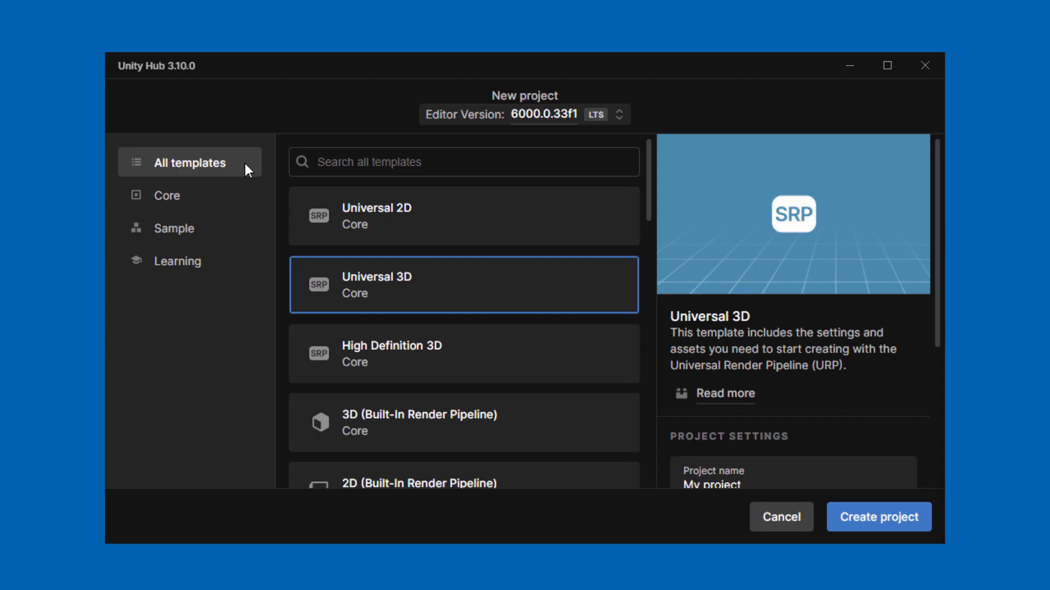
Examine the project templates offered in the Core, Sample and Learning categories, returning to Core.
click(232, 192)
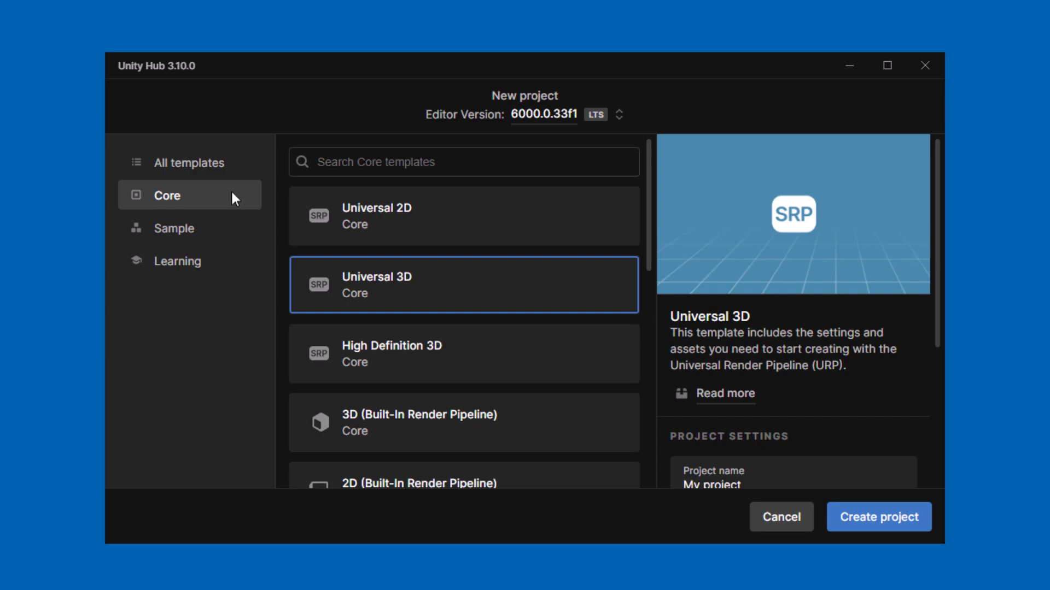
click(243, 228)
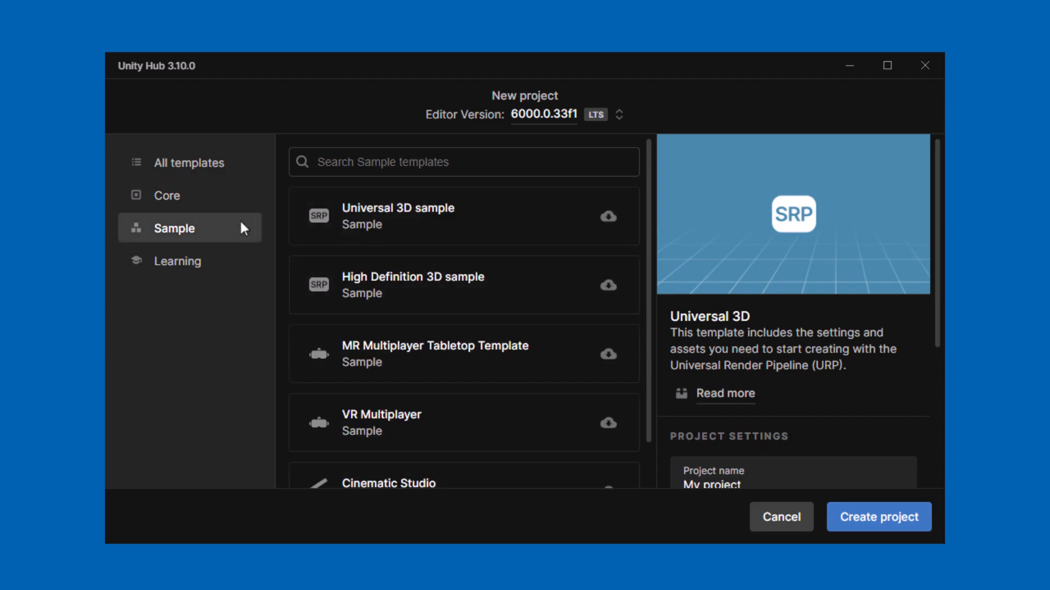
scroll(240, 221, down, 1)
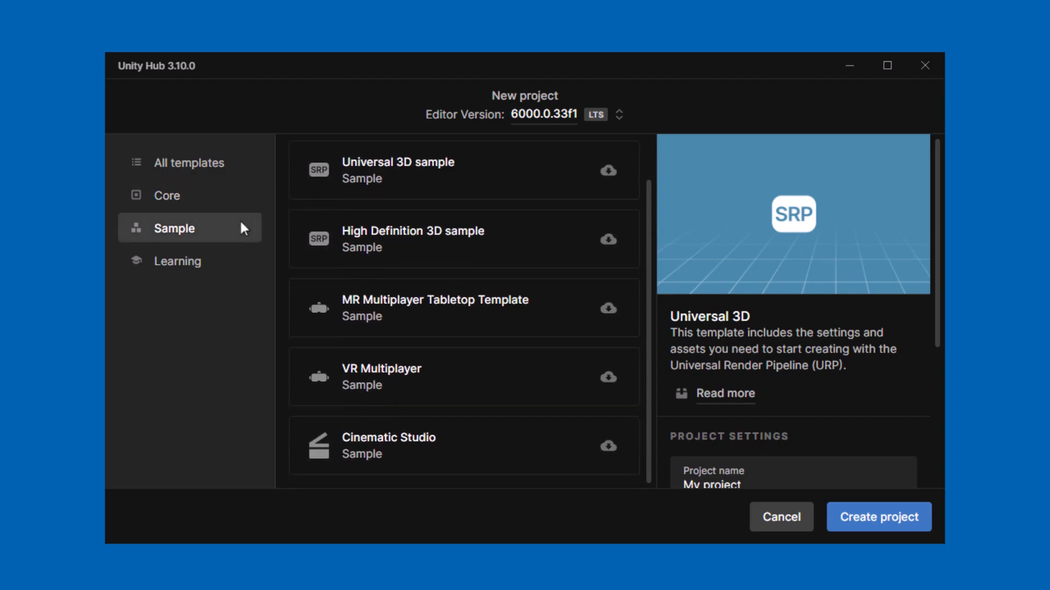
scroll(241, 223, up, 1)
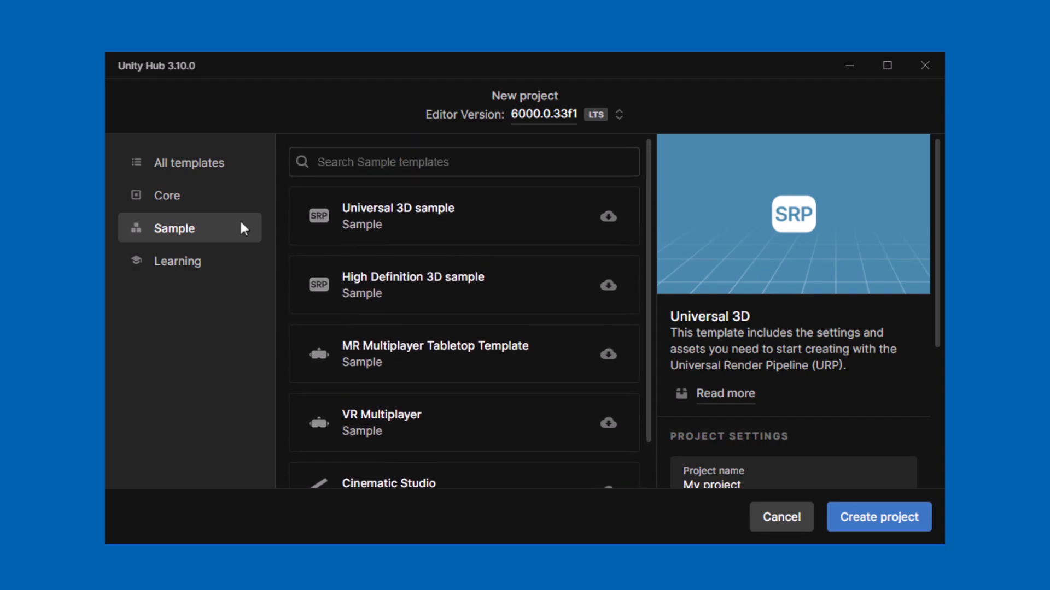
click(244, 264)
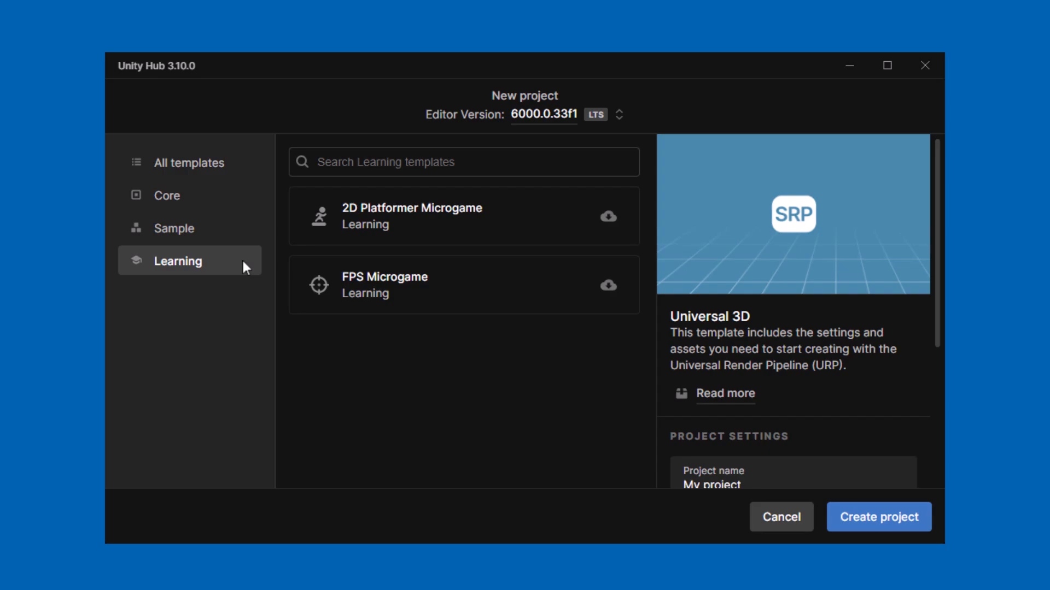
click(236, 194)
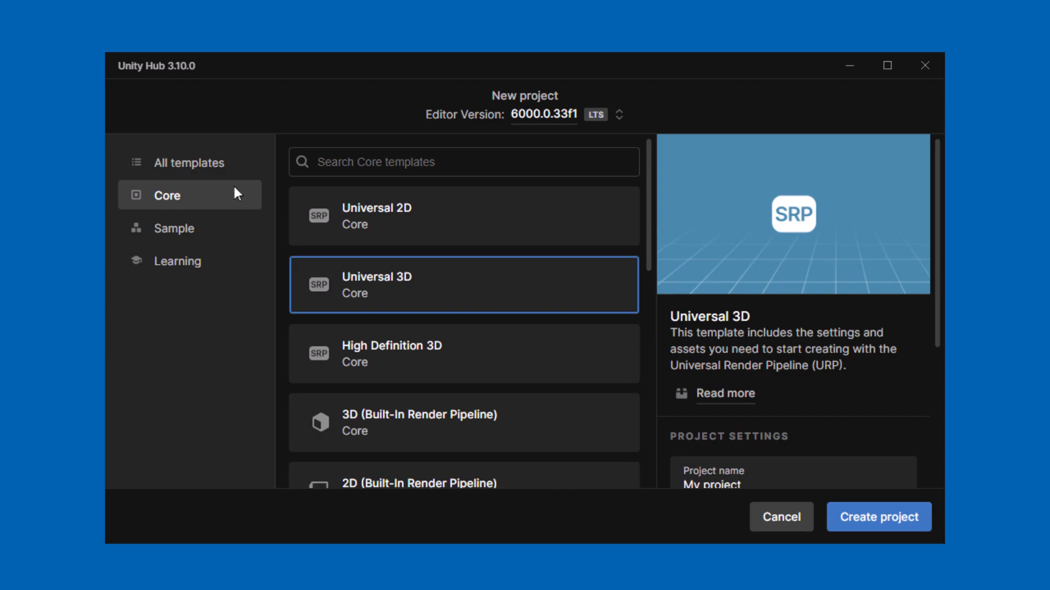
scroll(234, 188, down, 6)
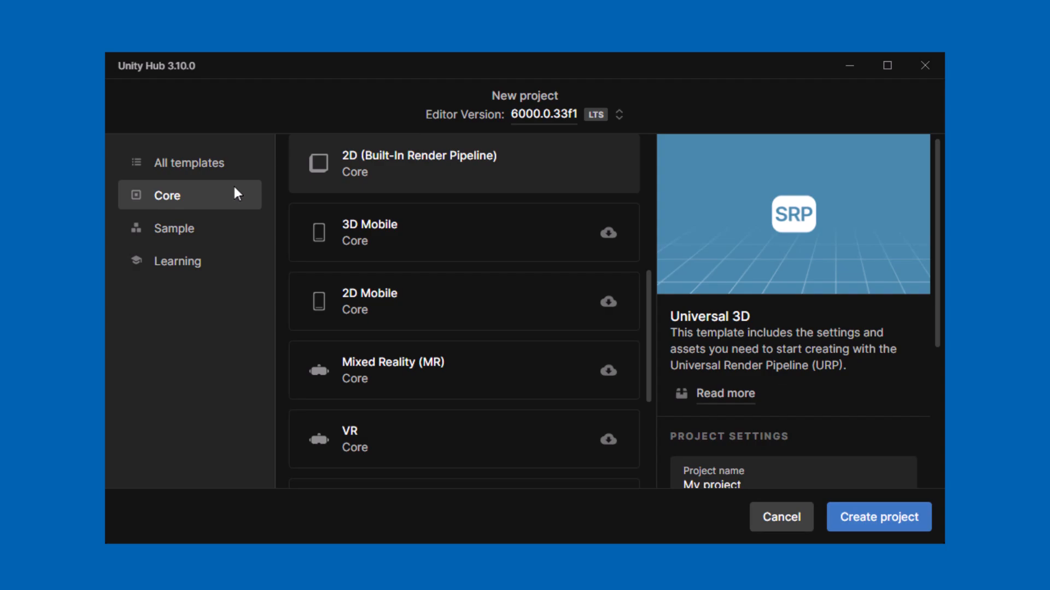
scroll(234, 188, up, 6)
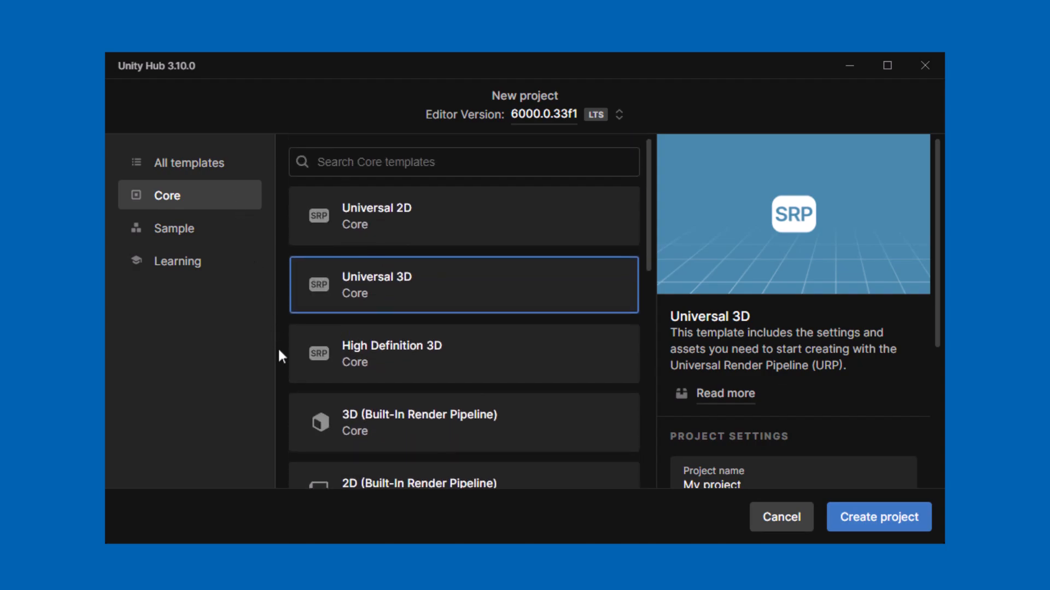
Select the 3D (Built-In Render Pipeline) template and review its detailed information and included packages.
click(301, 431)
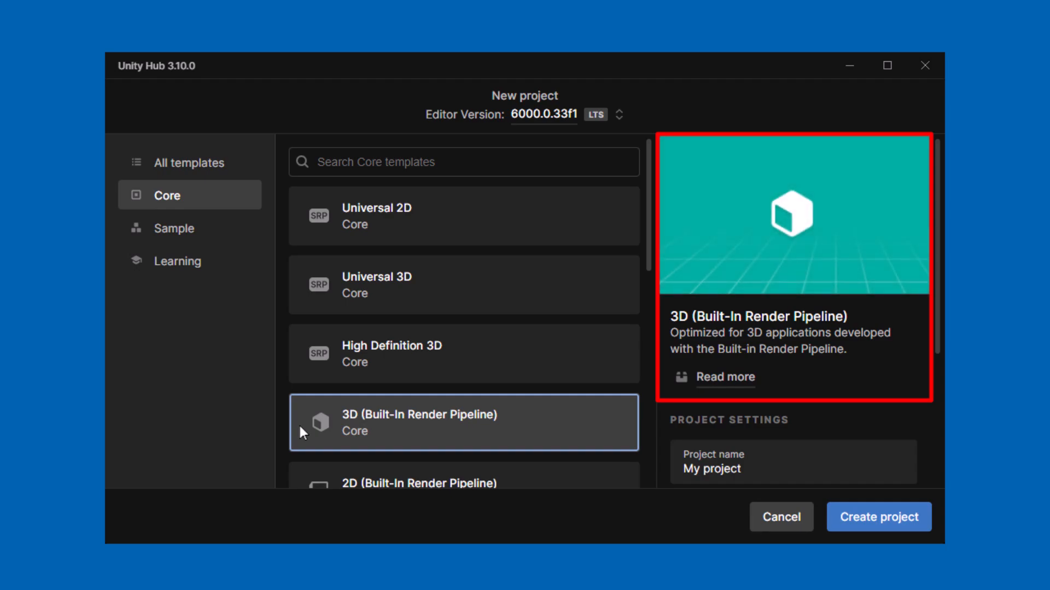
click(743, 381)
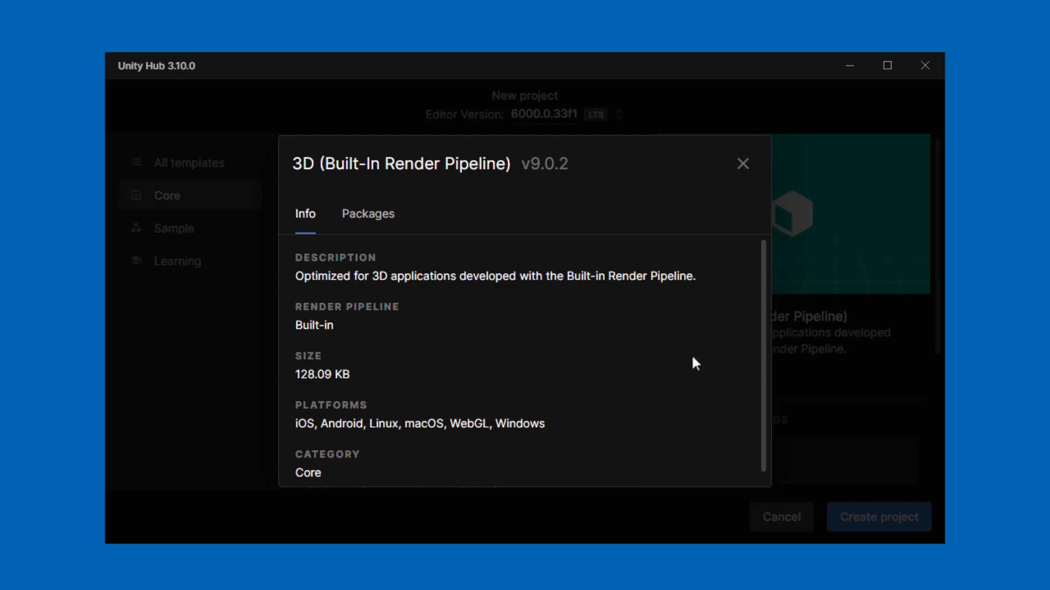
click(378, 217)
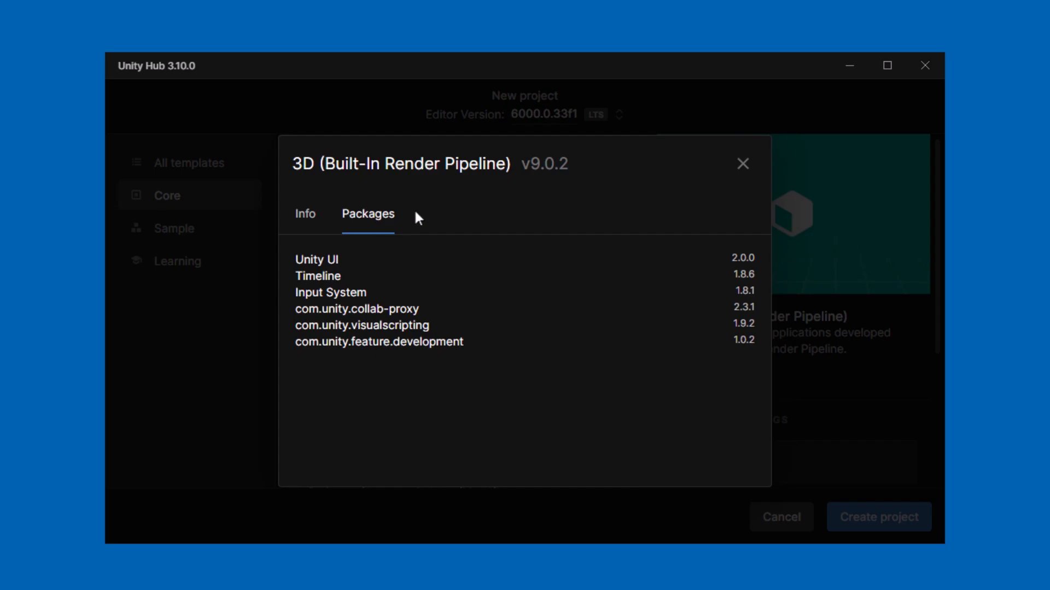
click(741, 167)
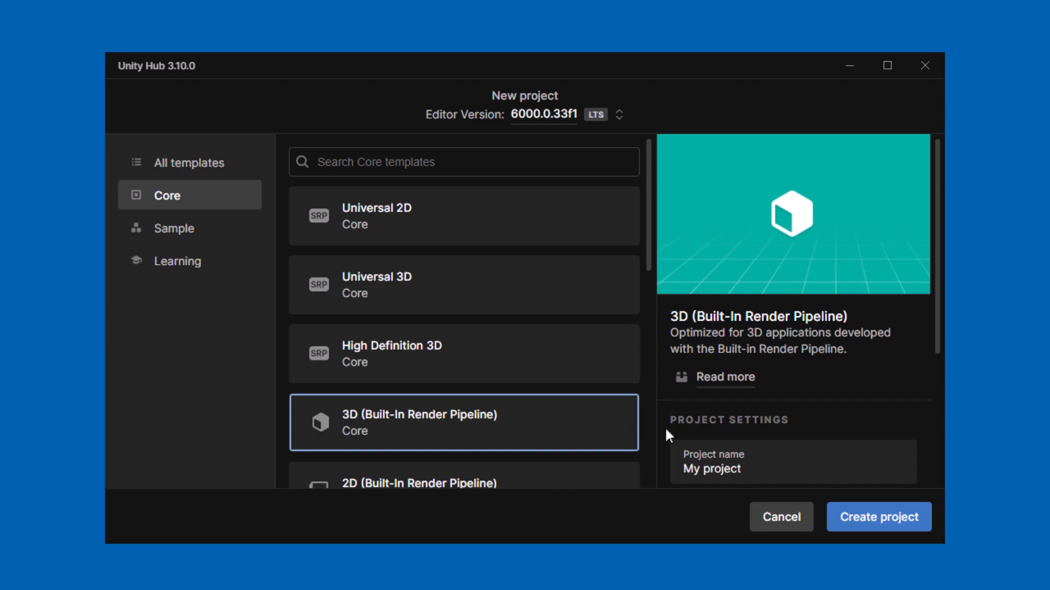
Name the new project Platformer.
click(805, 456)
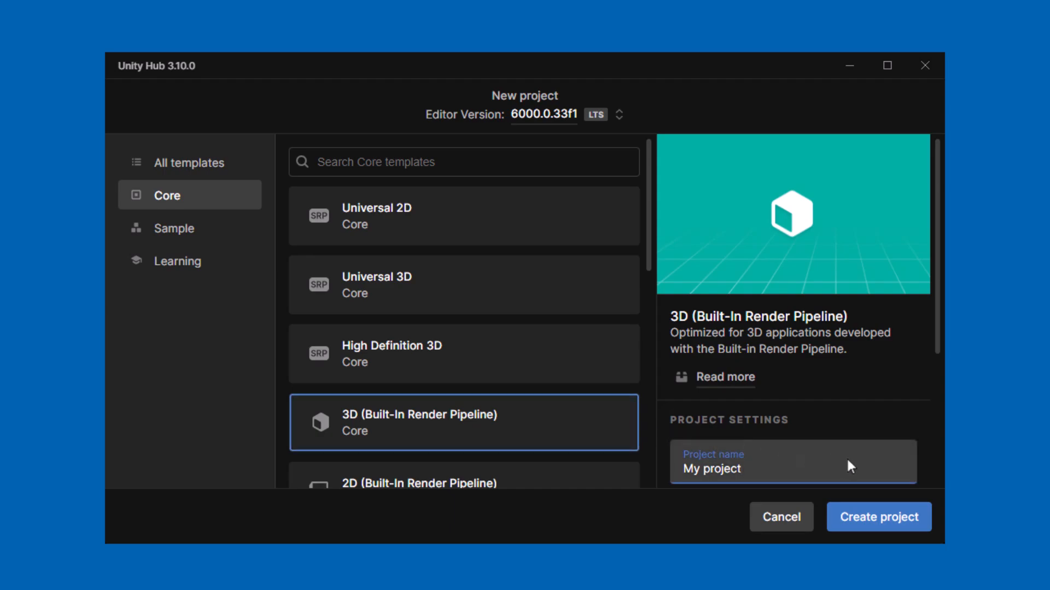
key(ctrl+a)
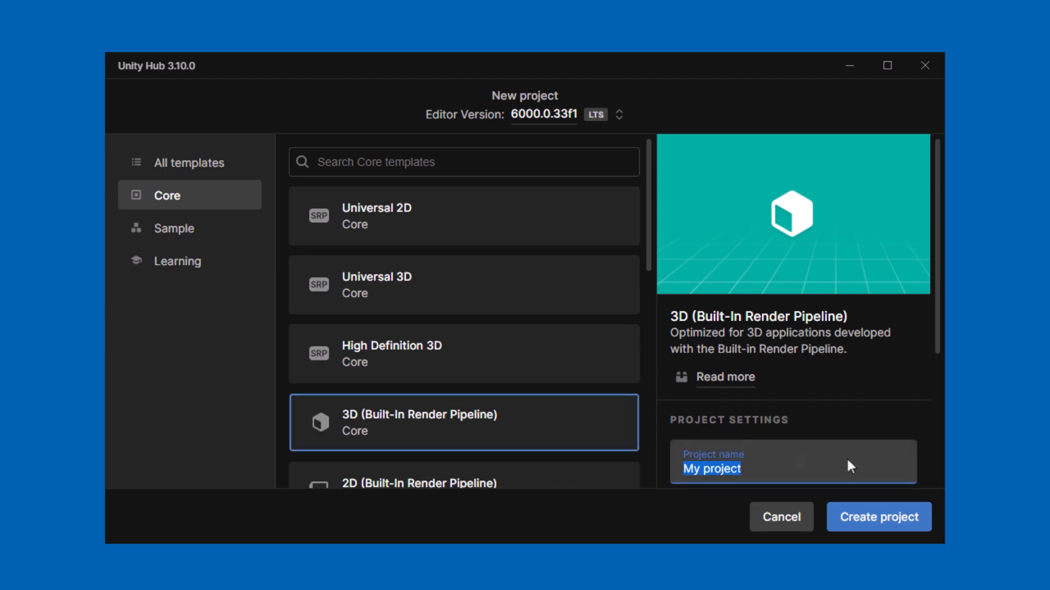
text(Platf)
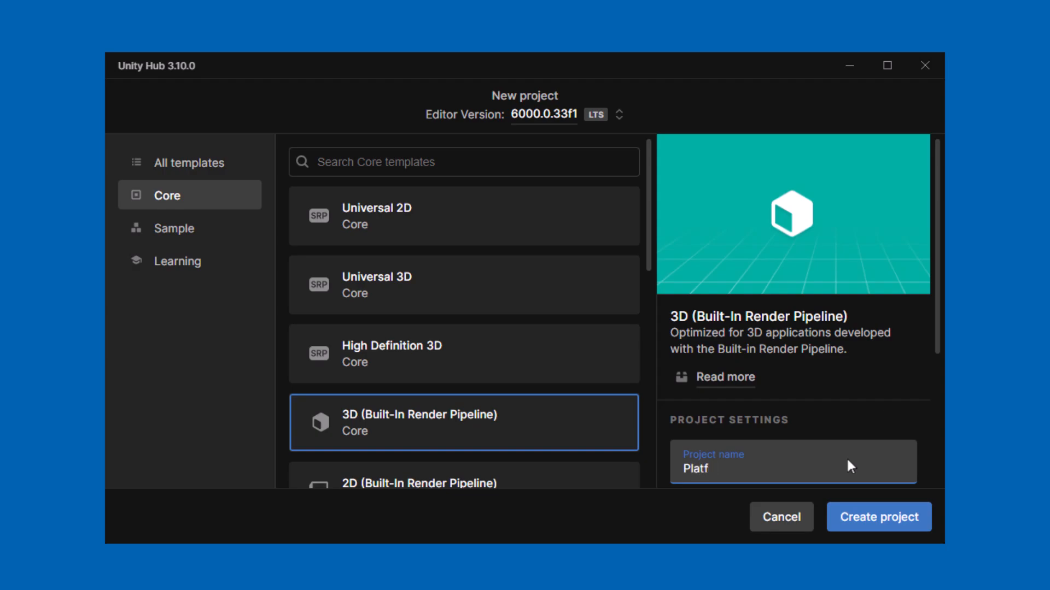
text(ormer)
Review the remaining project settings and create the project with Unity Cloud and version control left off.
scroll(847, 466, down, 2)
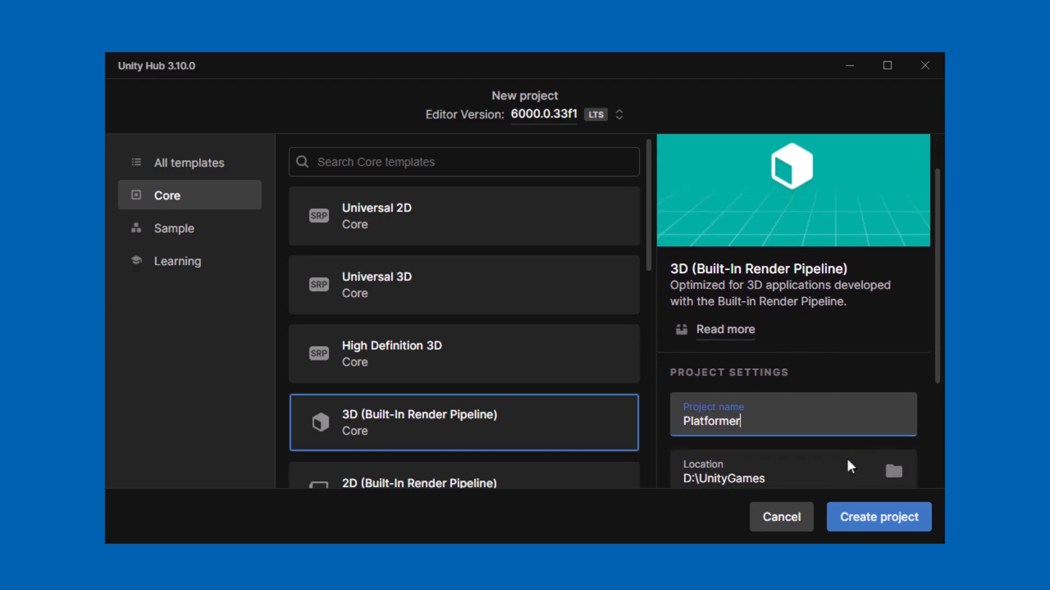
scroll(848, 460, down, 1)
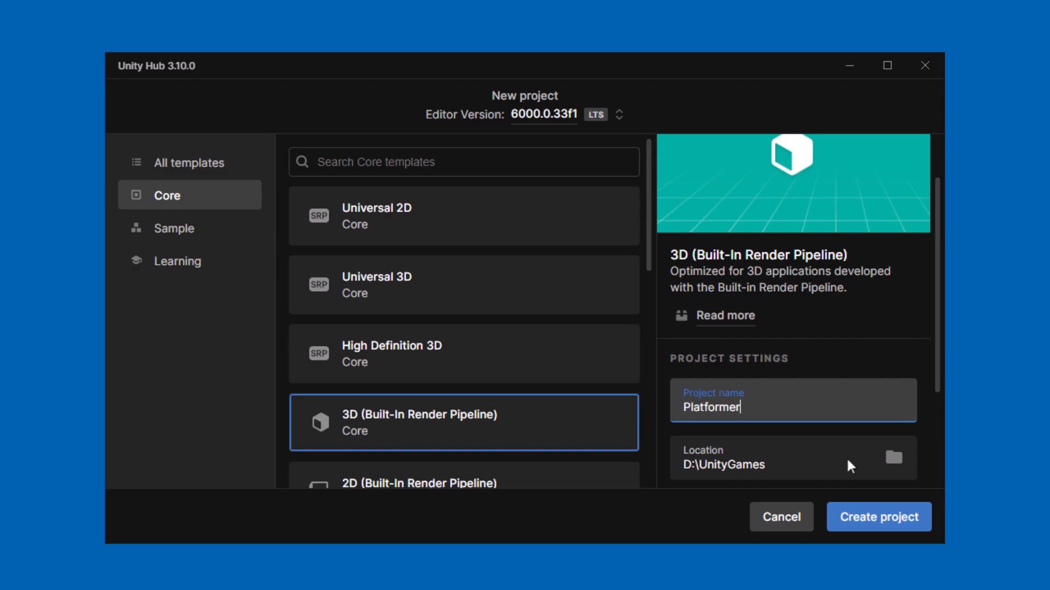
scroll(847, 462, down, 2)
scroll(847, 460, down, 4)
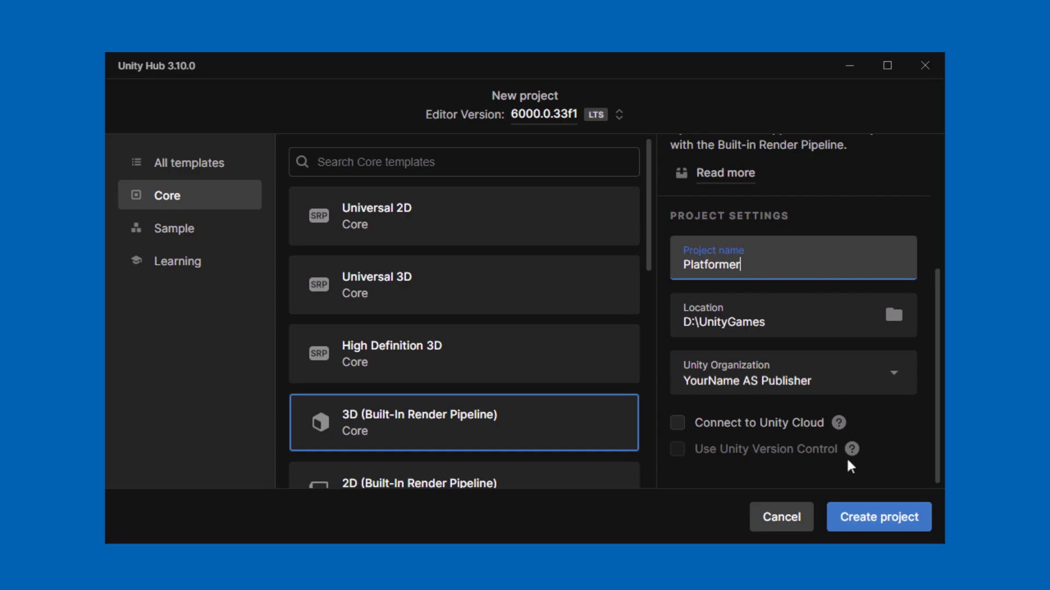
click(848, 460)
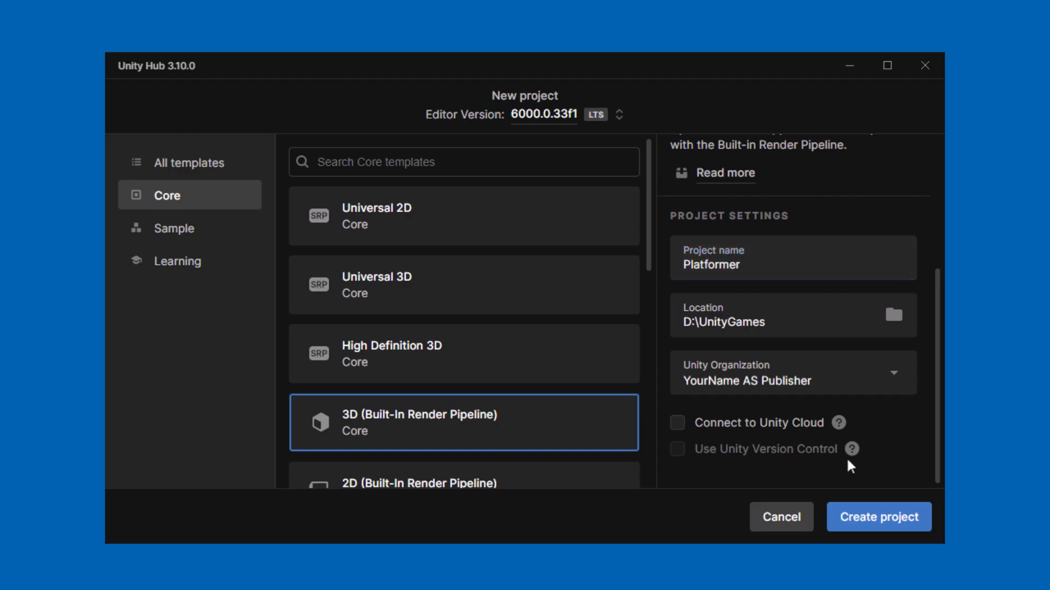
click(901, 518)
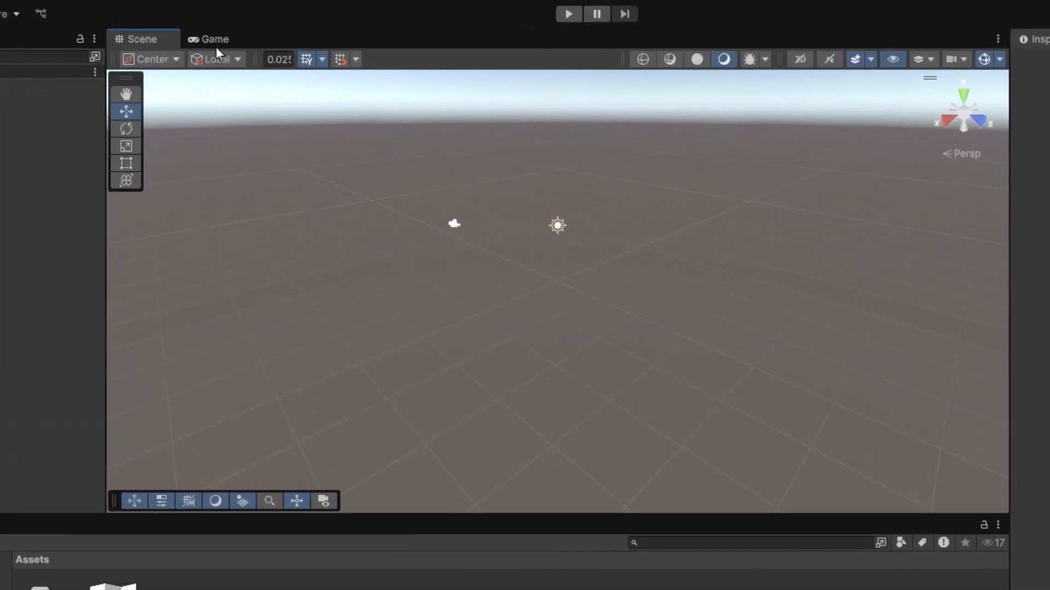
Switch between the Scene and Game views to compare what each one shows.
click(263, 56)
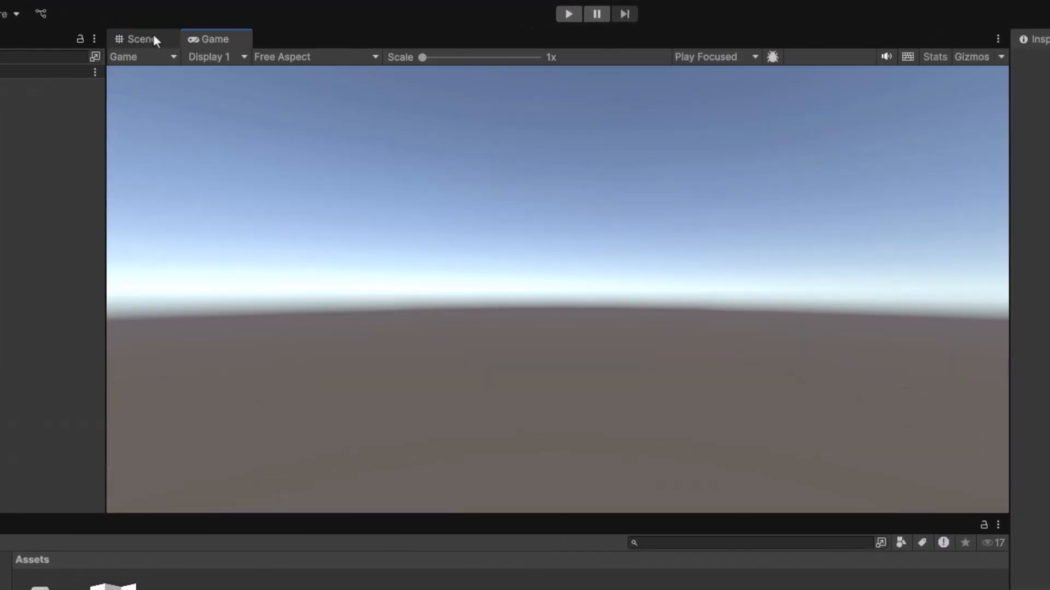
click(153, 36)
click(208, 38)
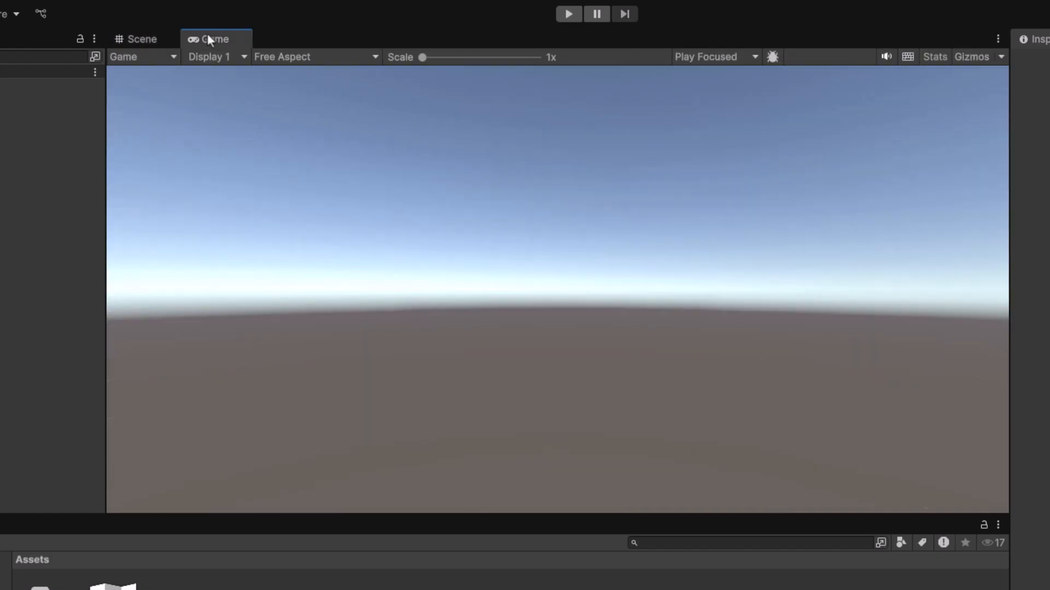
Detach the Game view from the Scene view into a floating window and move that window aside.
drag(233, 35, 243, 72)
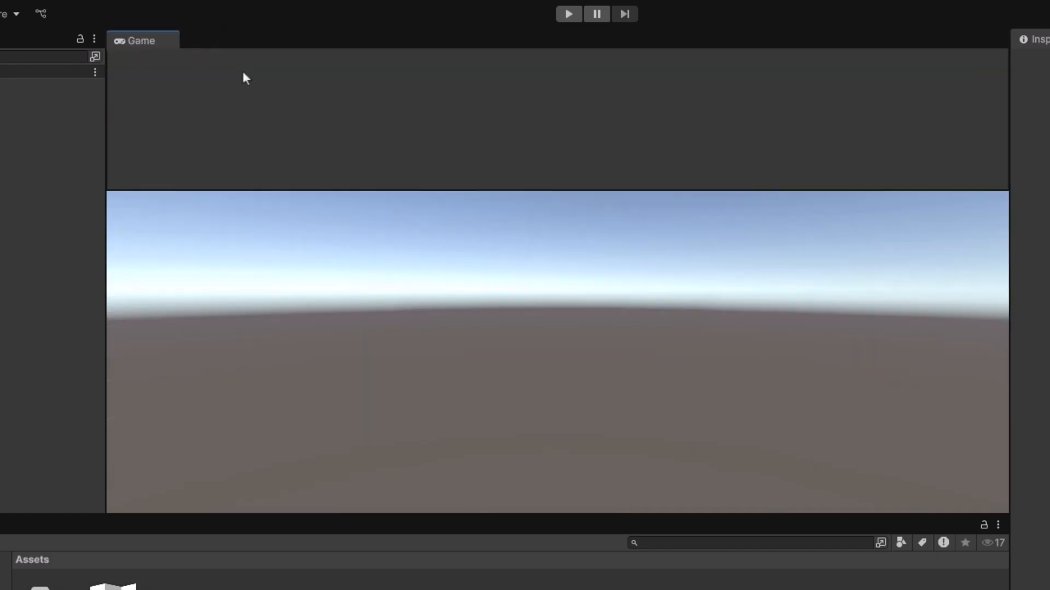
drag(261, 144, 275, 183)
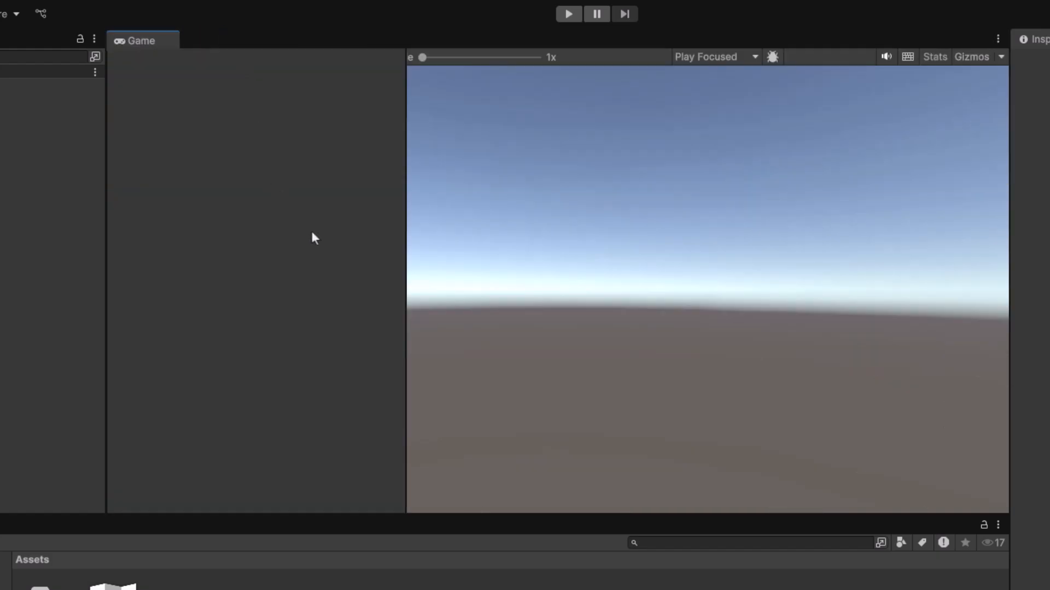
drag(312, 234, 586, 332)
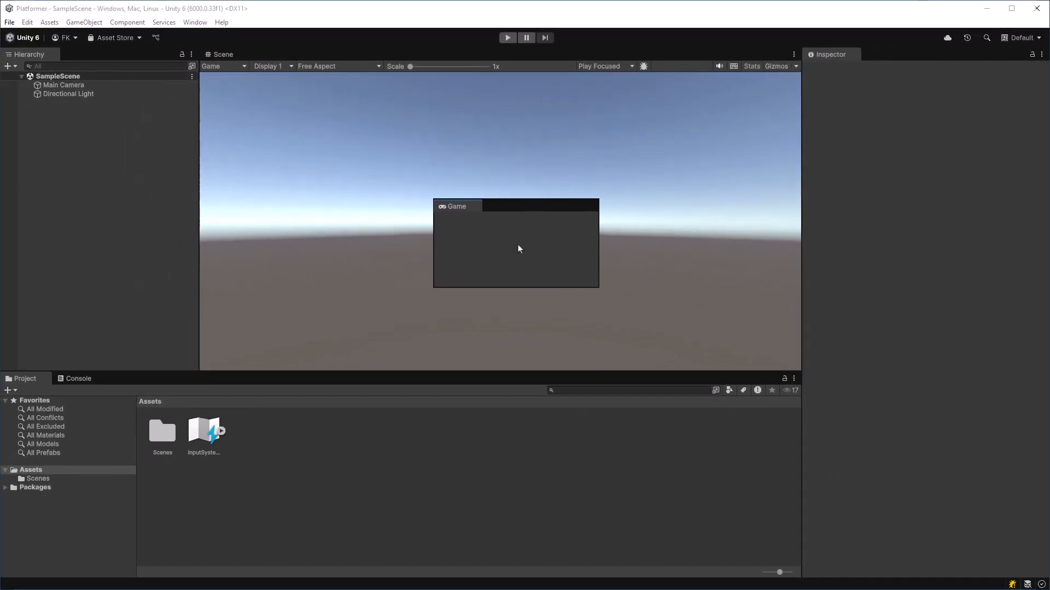
drag(518, 249, 519, 248)
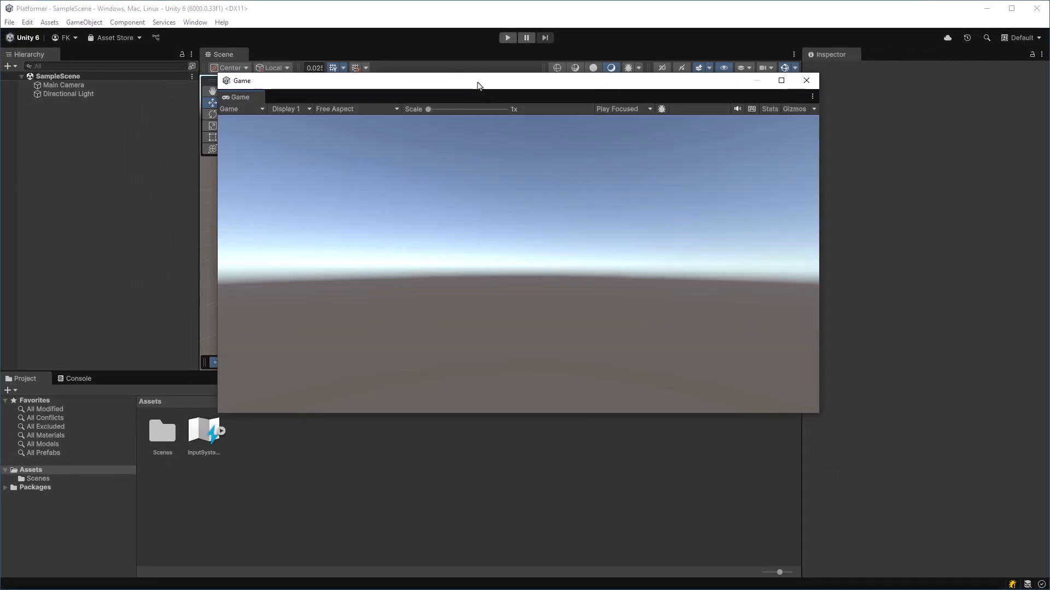
drag(478, 86, 373, 94)
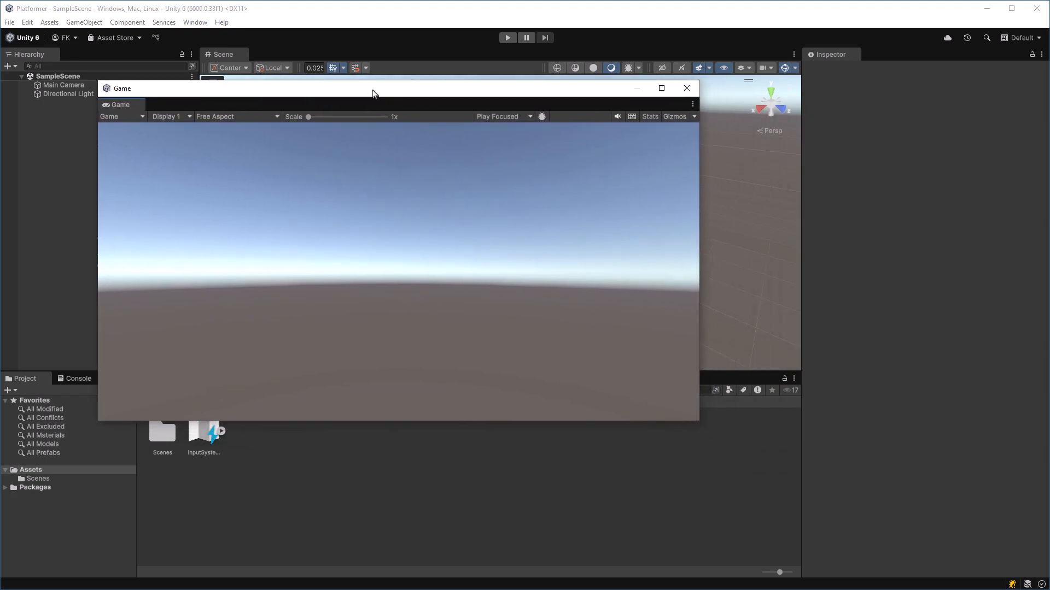
Dock the Game view beside the Project window and enlarge it in both width and height.
drag(127, 105, 736, 456)
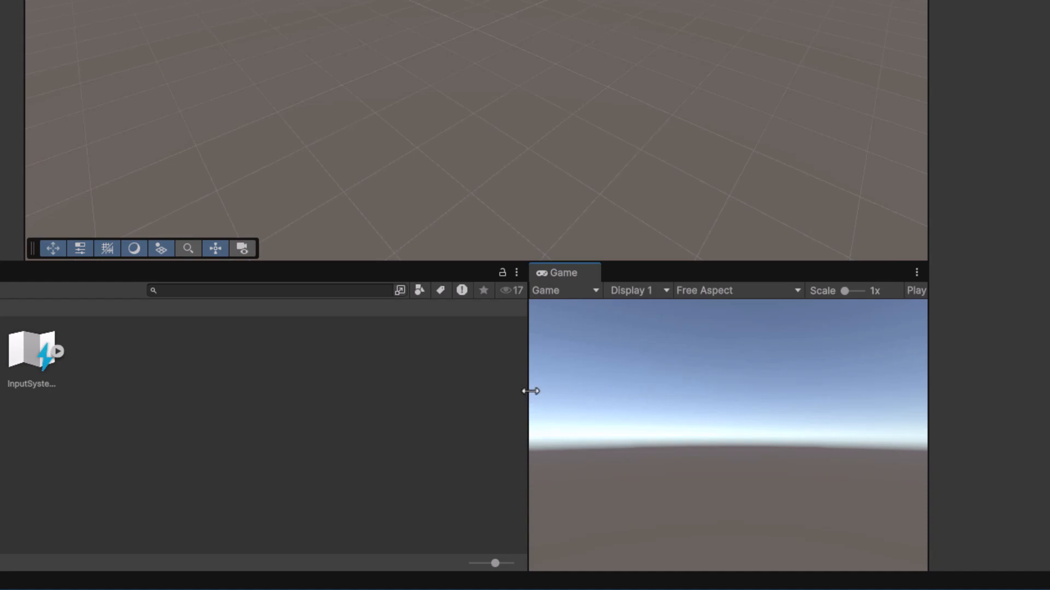
drag(526, 389, 164, 386)
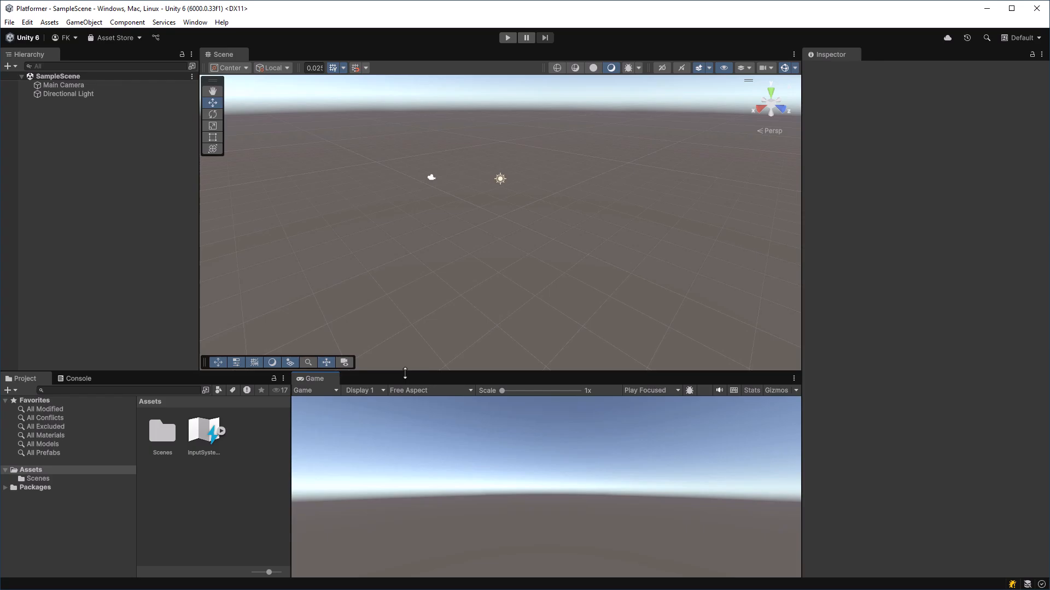
drag(383, 340, 389, 254)
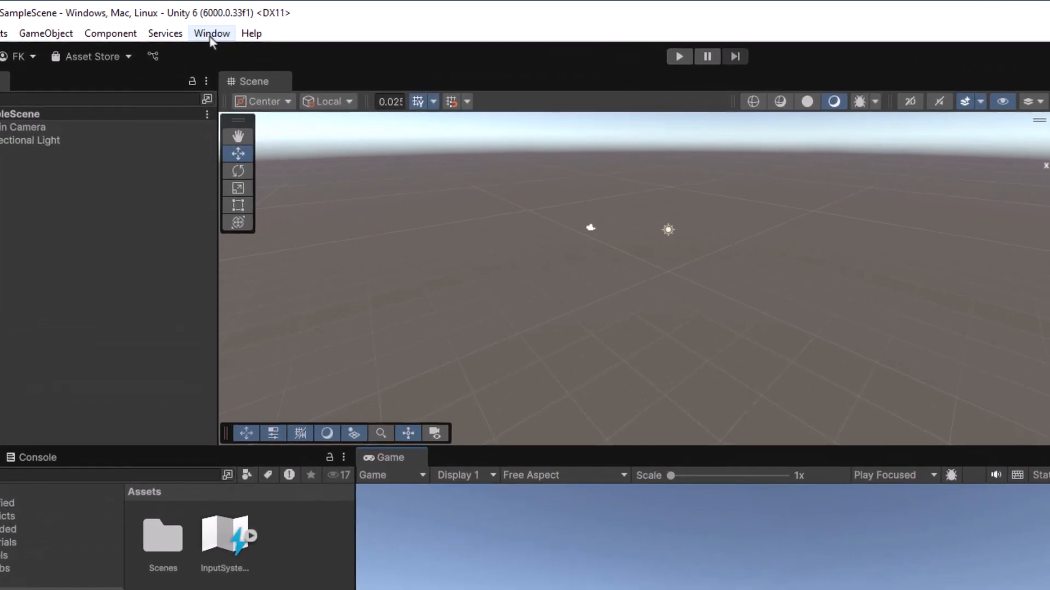
Restore the editor's Default window layout.
click(195, 22)
mouse_move(252, 114)
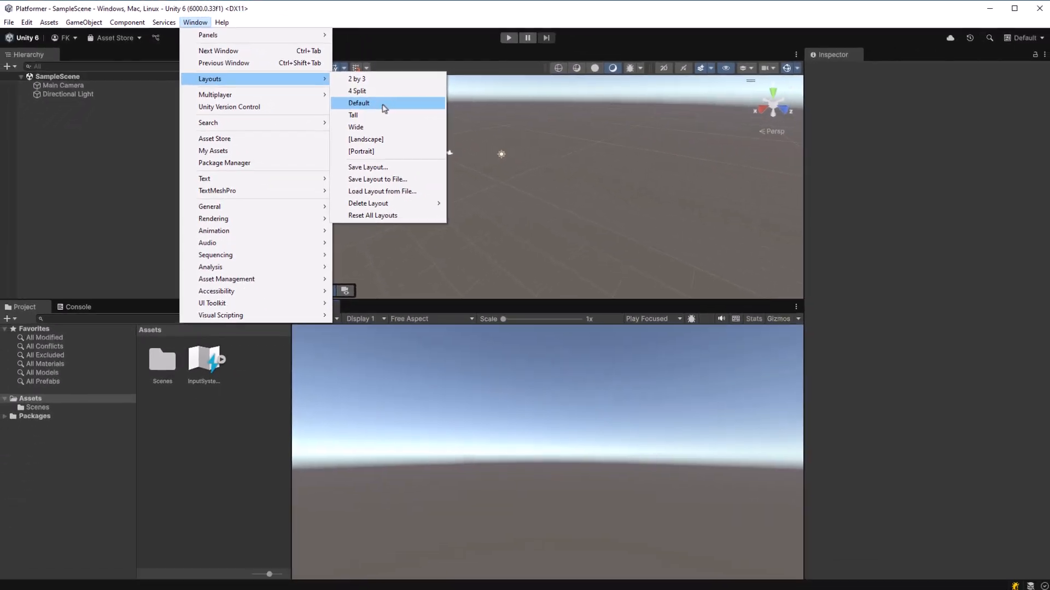
click(489, 154)
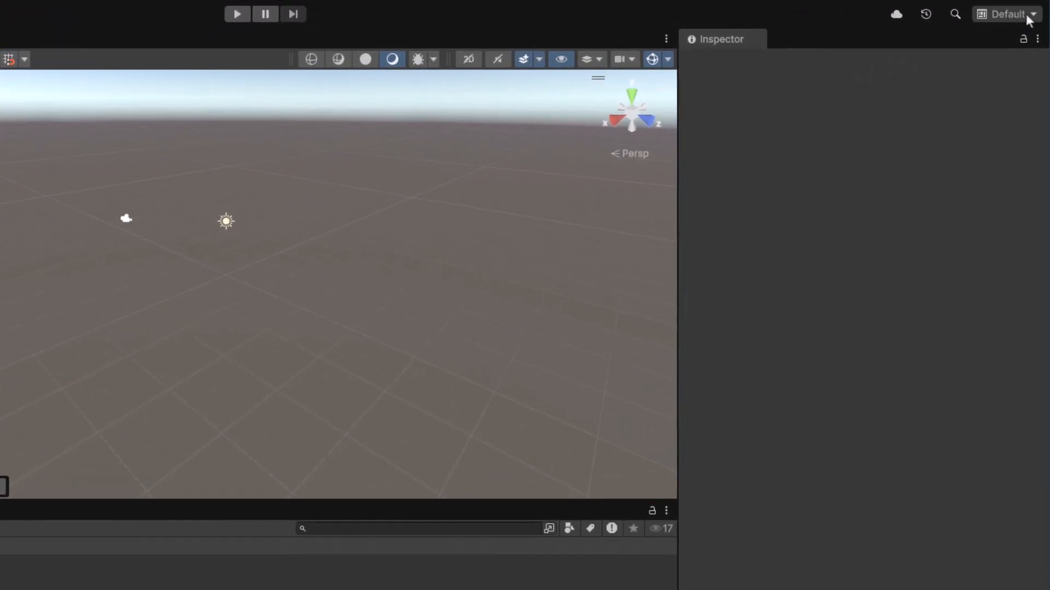
Reapply the Default layout to the editor windows.
click(1029, 18)
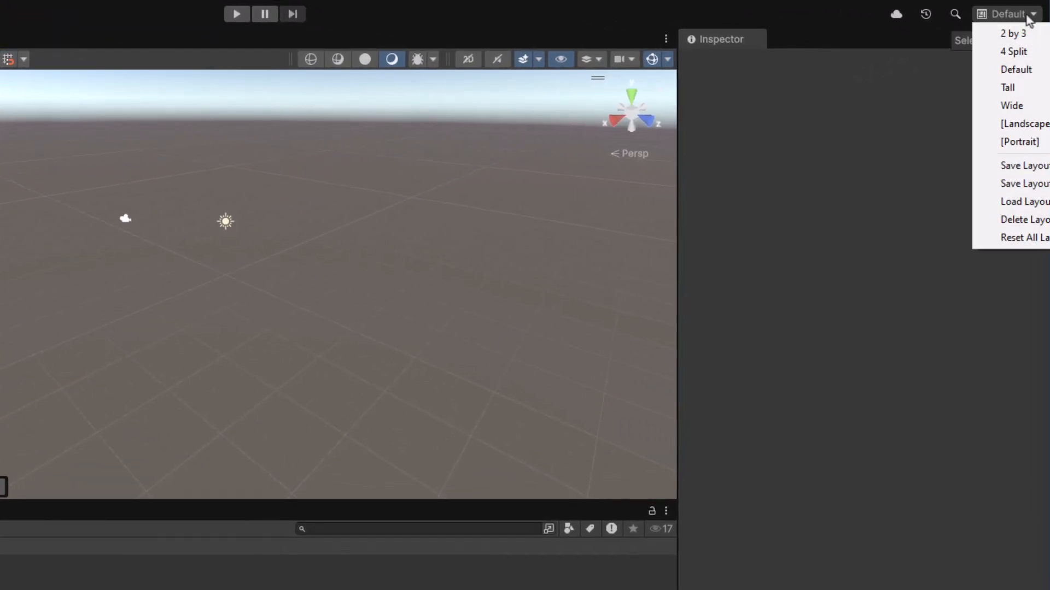
click(1026, 69)
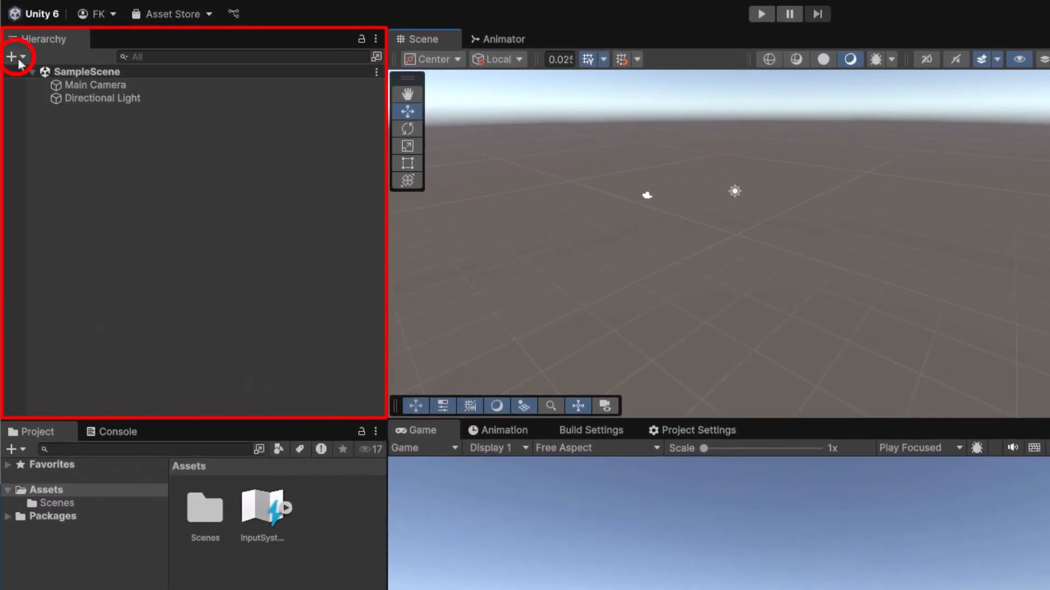
Add a 3D plane to SampleScene and name it Ground.
right_click(192, 73)
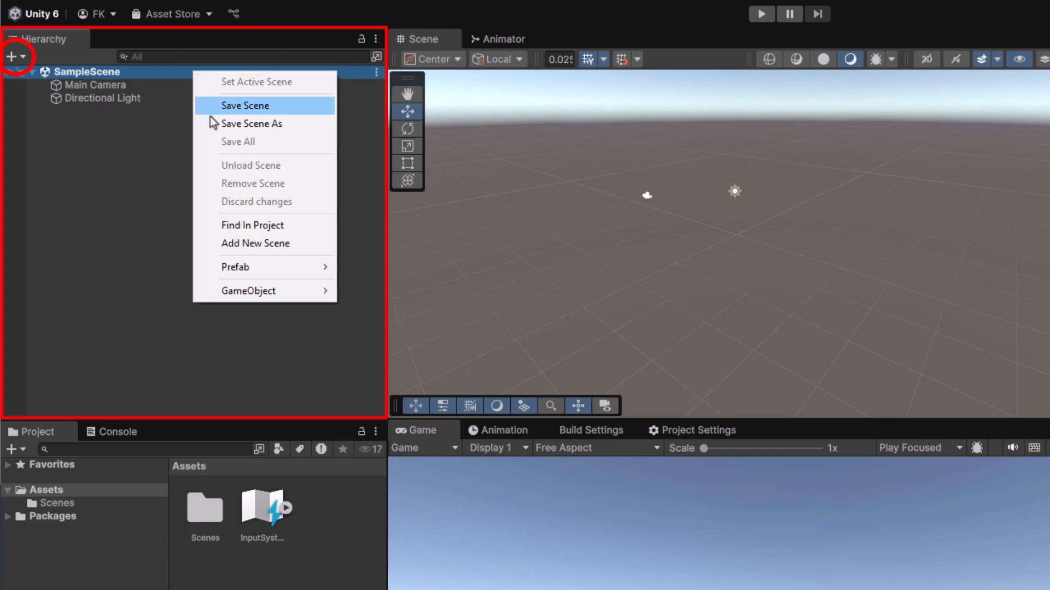
mouse_move(283, 292)
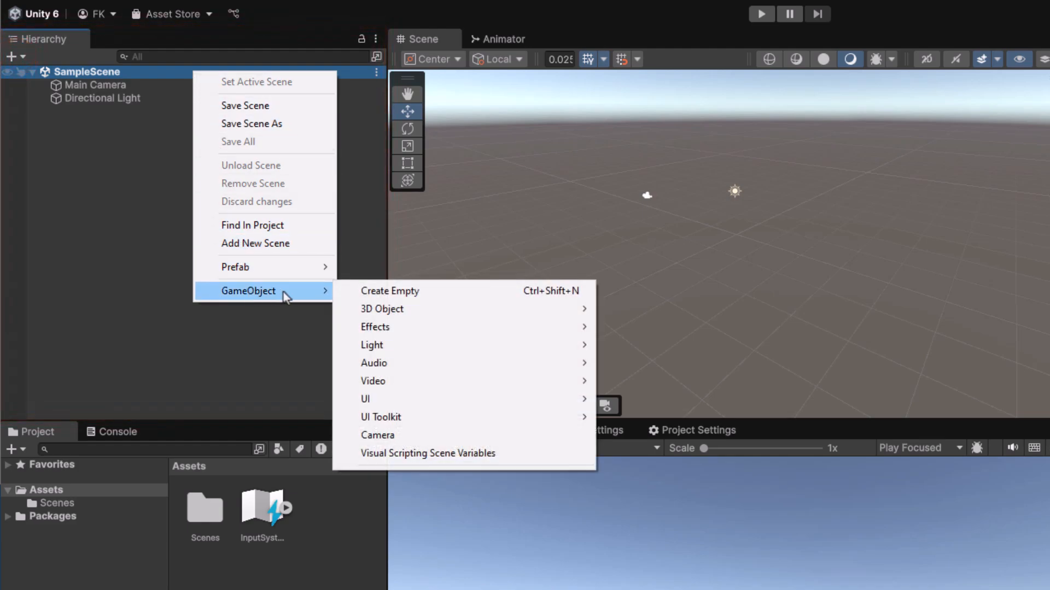
mouse_move(401, 312)
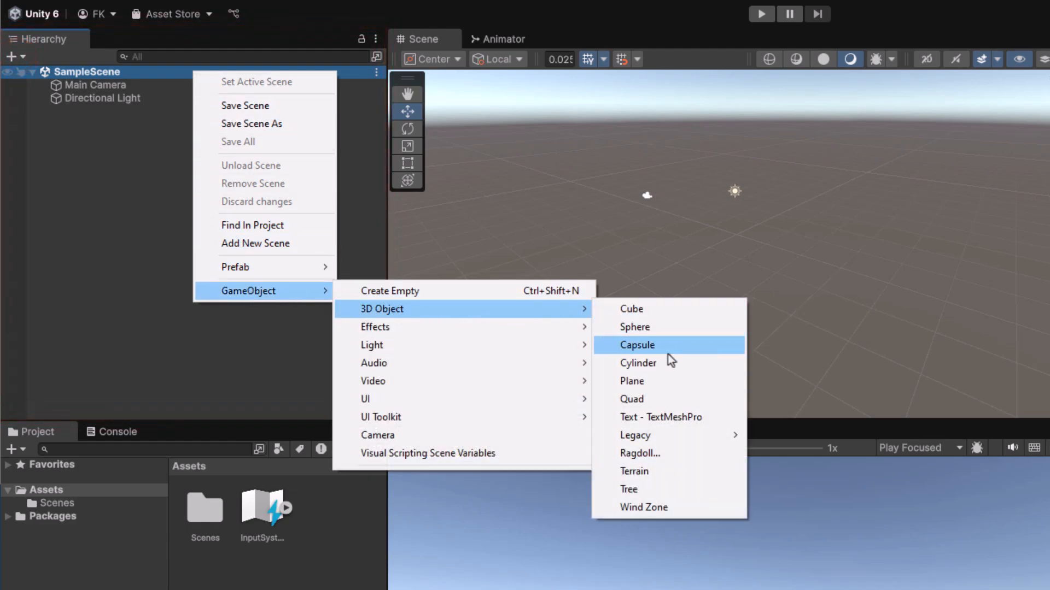
click(668, 381)
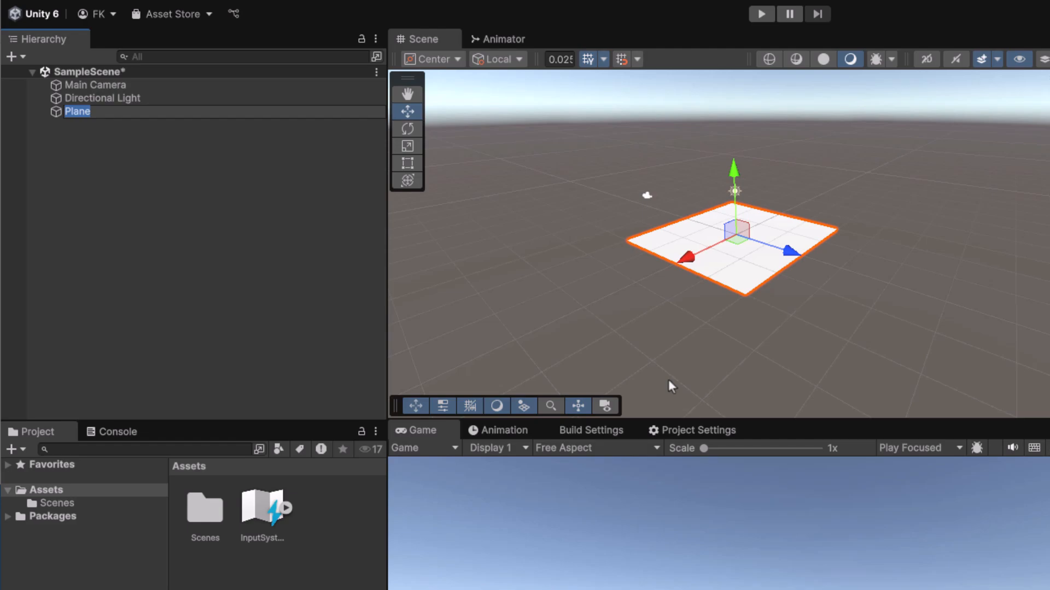
text(Ground)
key(Return)
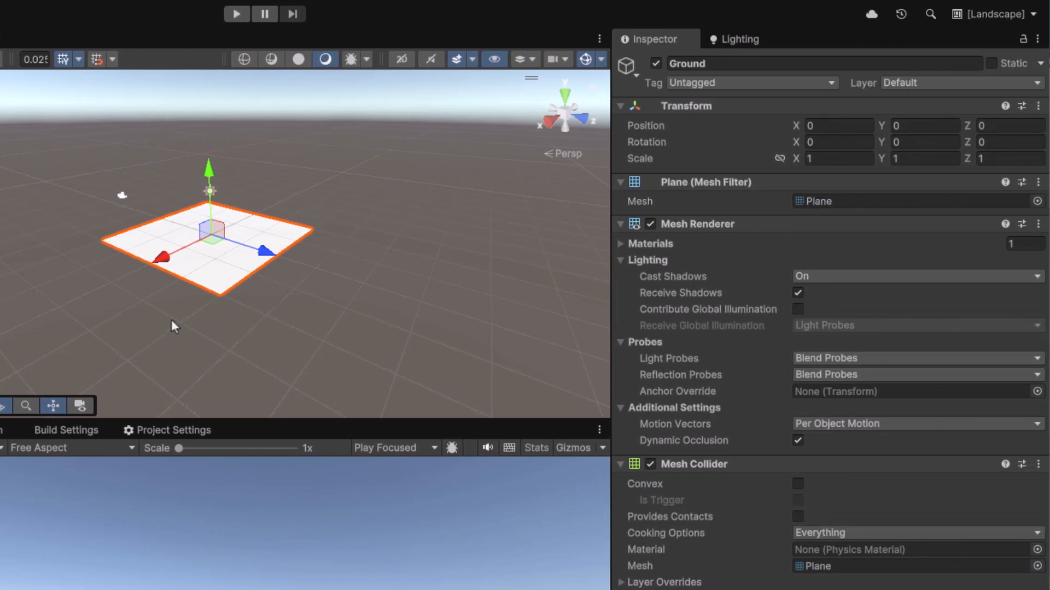
Shift the Ground plane to about 0.38 along the Z axis and set its Z position back to 0.
mouse_move(265, 251)
mouse_down()
mouse_move(295, 283)
mouse_move(258, 262)
mouse_move(267, 264)
mouse_up()
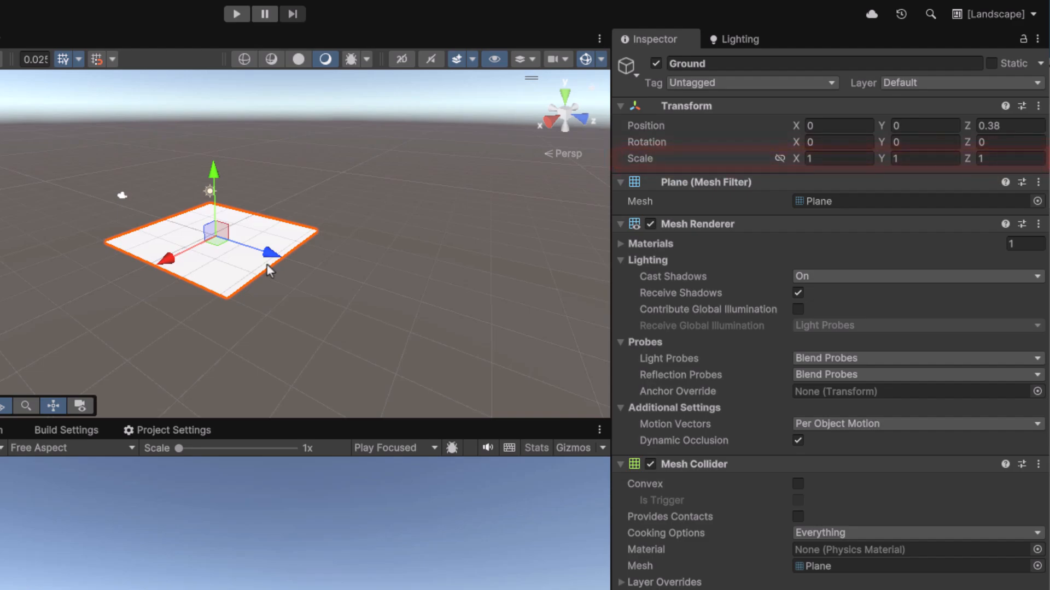
click(1001, 125)
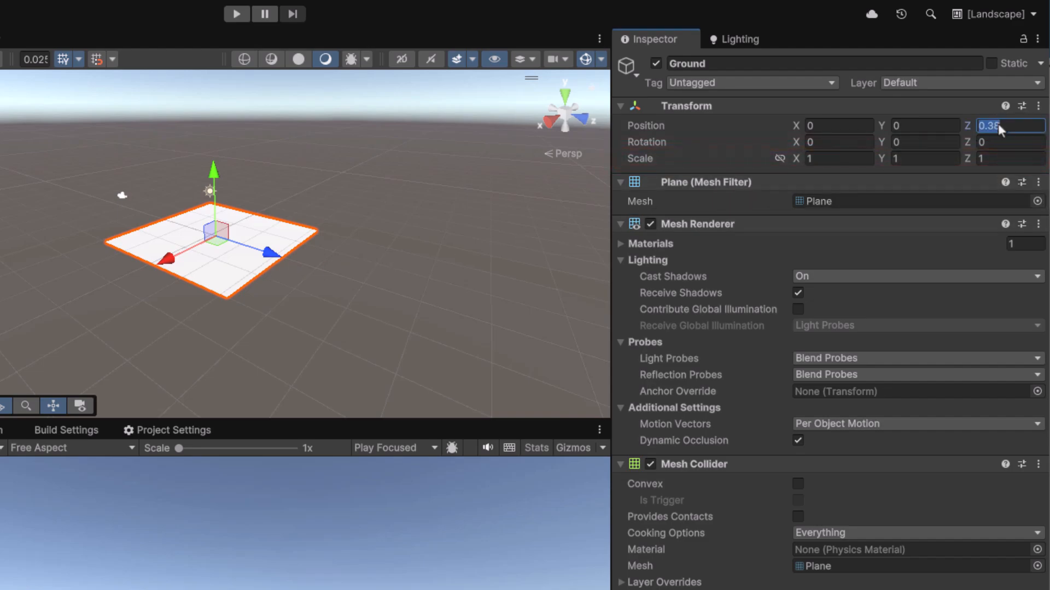
text(0)
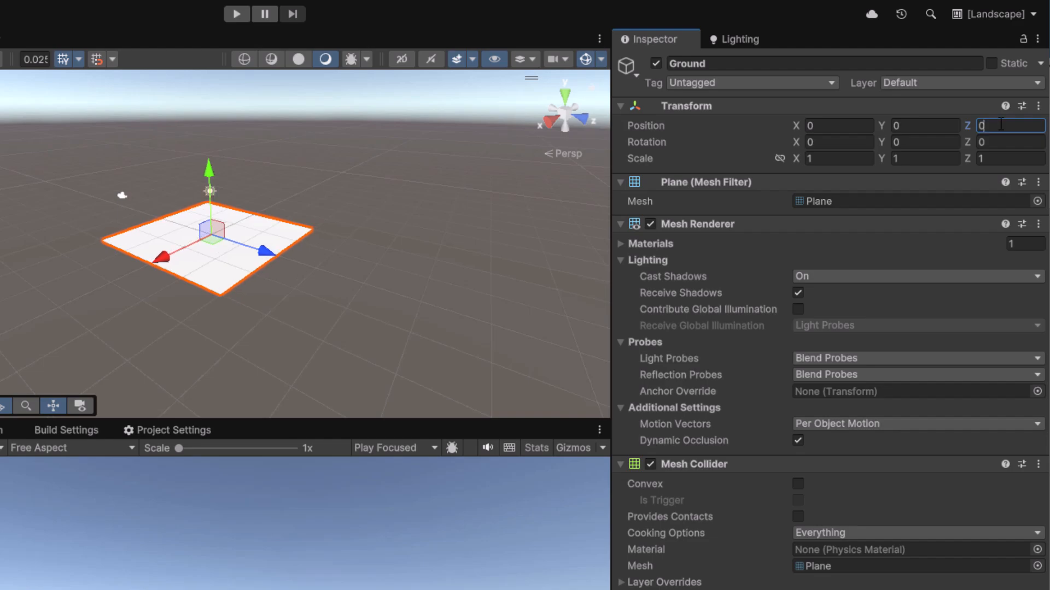
Set the Ground plane's X and Z scale to 2.
click(820, 158)
text(2)
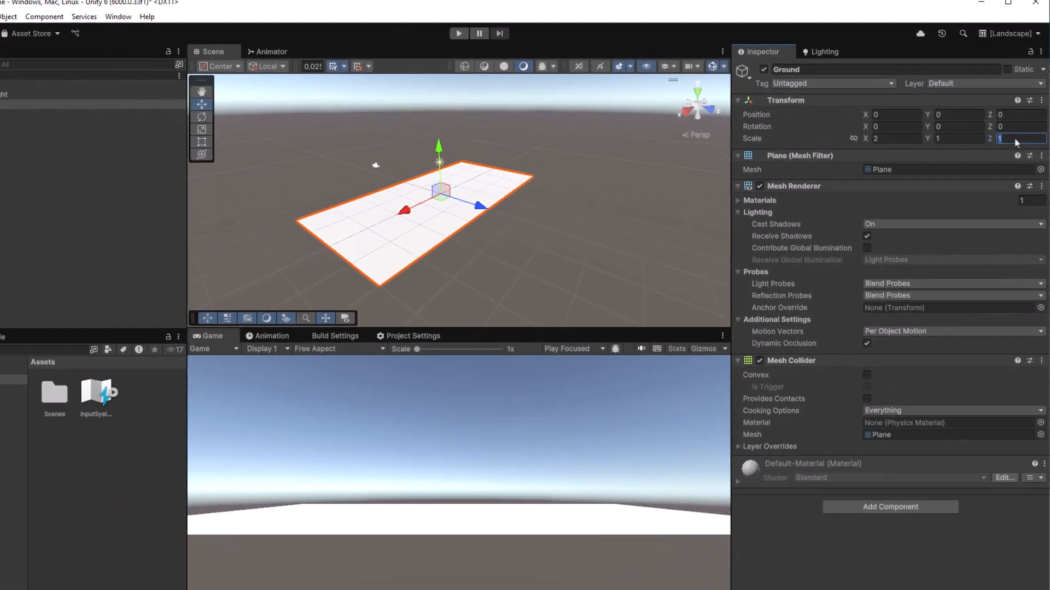
click(1003, 156)
text(2)
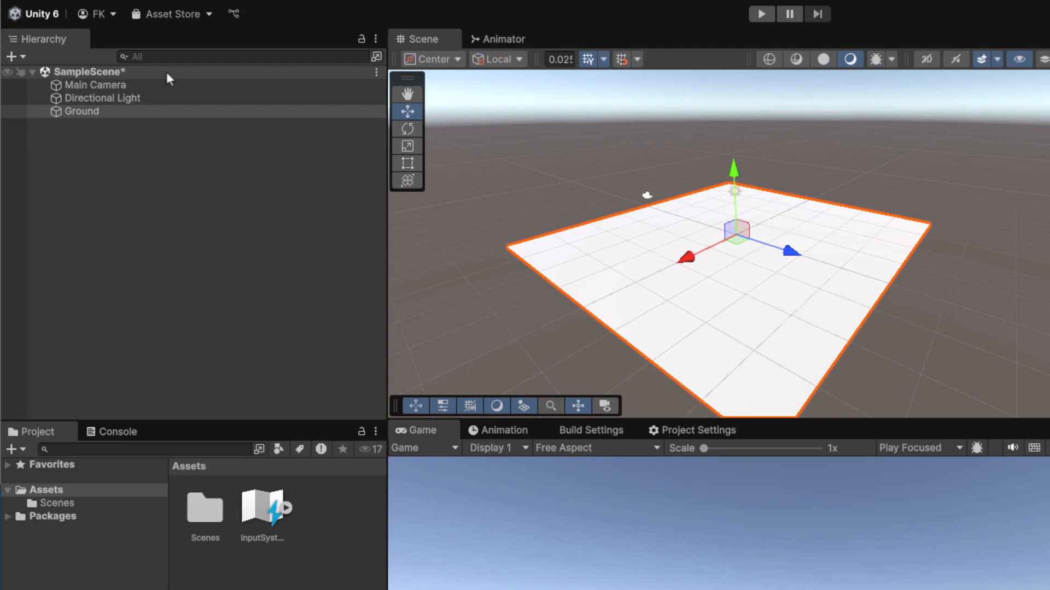
Add a 3D capsule to SampleScene and name it Player.
right_click(111, 76)
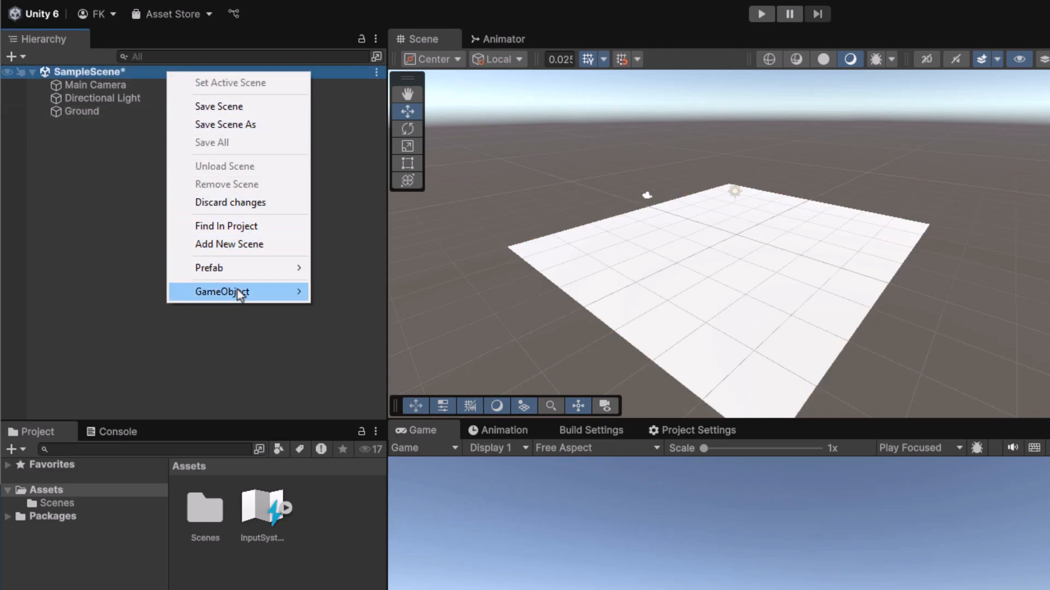
mouse_move(238, 289)
mouse_move(384, 308)
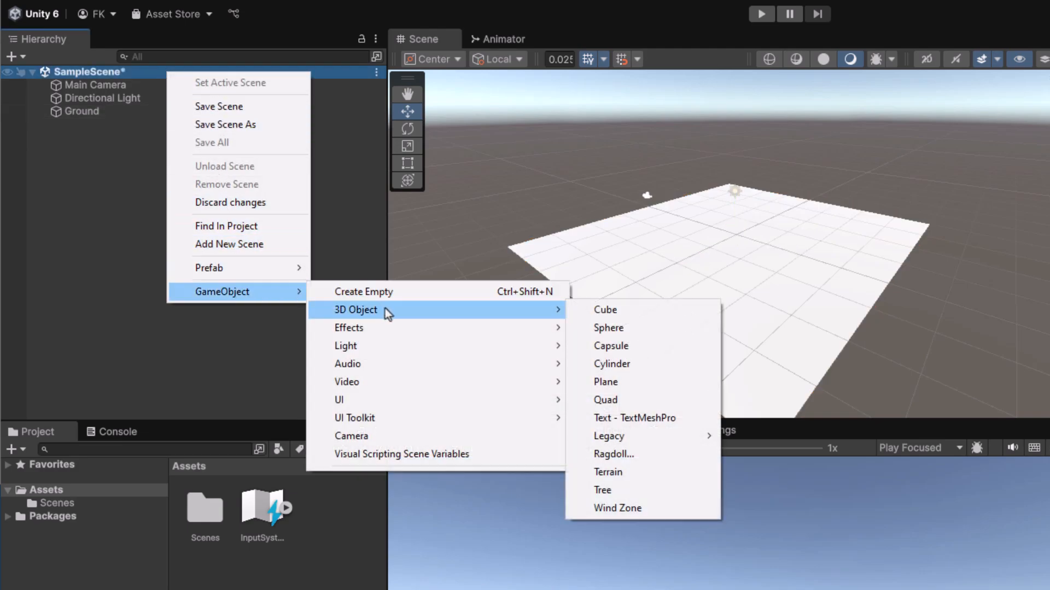
click(637, 344)
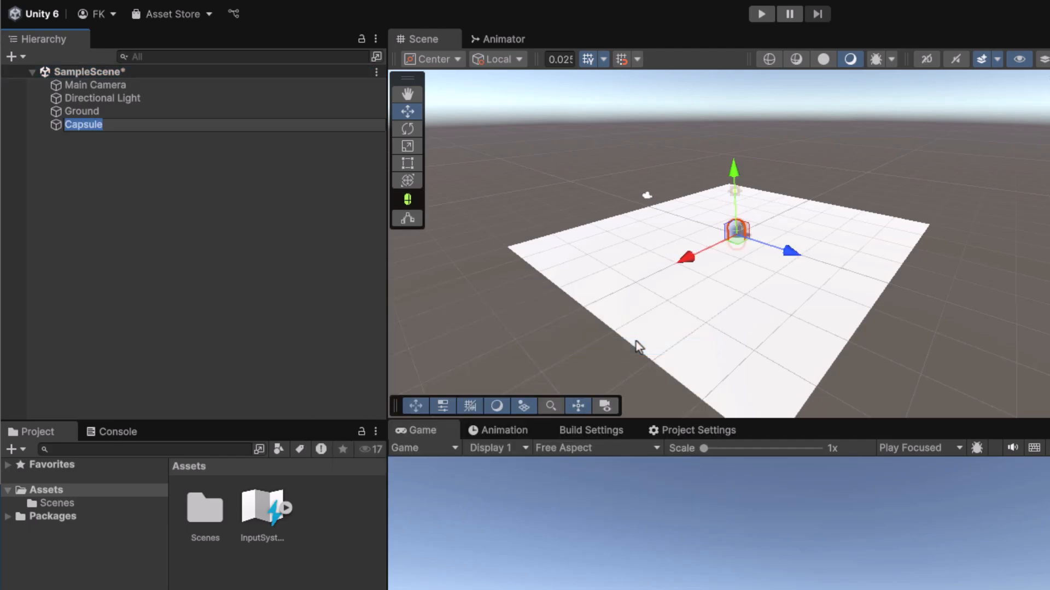
text(Player)
key(Return)
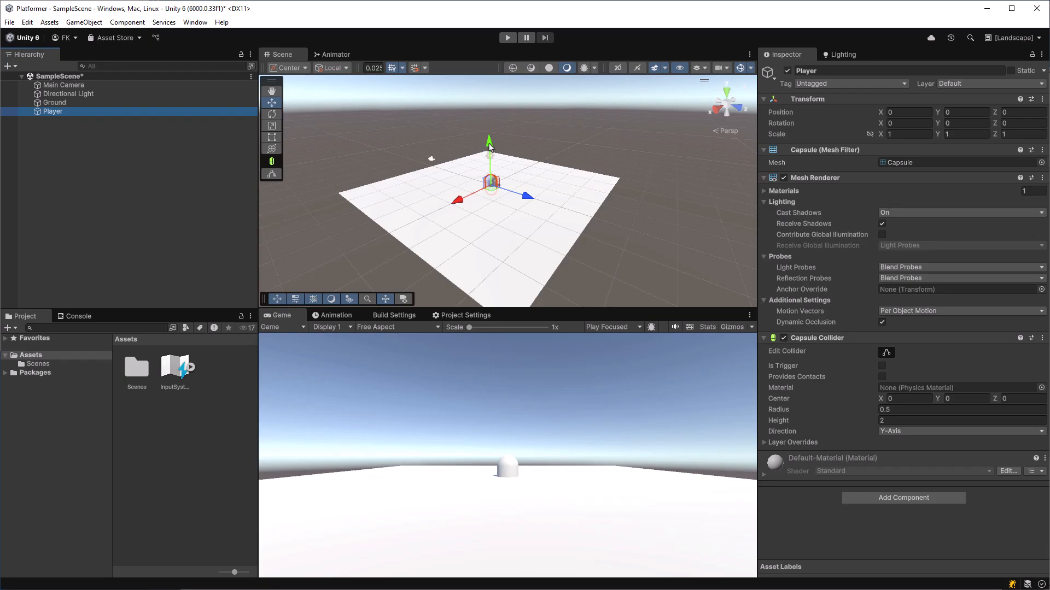
Raise the Player capsule above the ground and set its Y position to 1.
drag(489, 143, 490, 129)
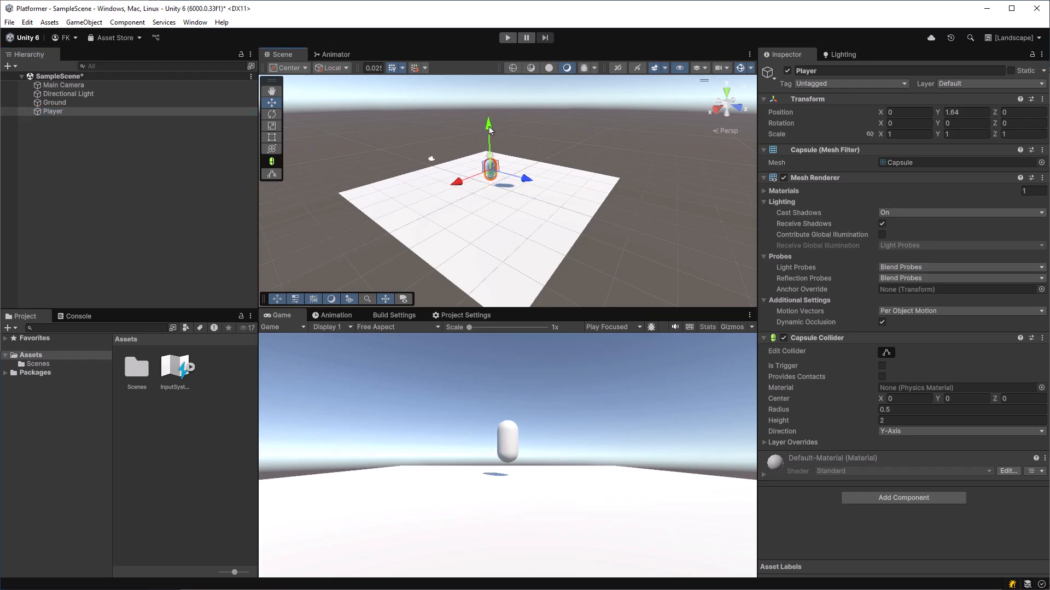
click(973, 114)
text(1)
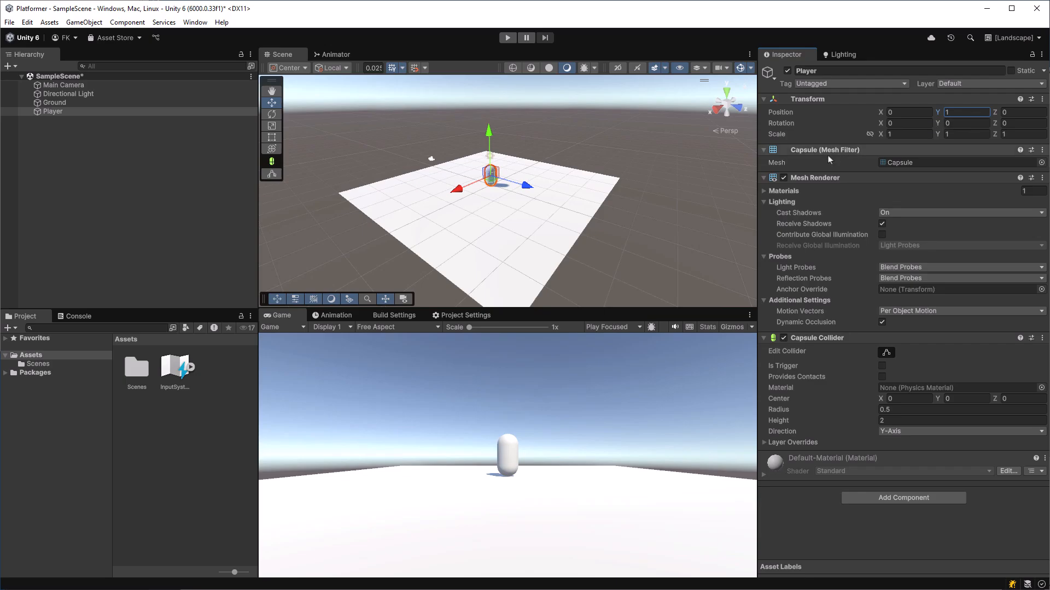
Pan the Scene view and zoom in and out to examine the Player capsule on the ground.
middle_click(491, 210)
mouse_move(492, 211)
middle_down()
mouse_move(493, 166)
mouse_move(492, 204)
mouse_move(504, 213)
mouse_move(660, 210)
mouse_move(379, 216)
mouse_move(450, 226)
mouse_move(462, 274)
mouse_move(425, 213)
mouse_move(494, 194)
mouse_move(507, 234)
mouse_move(493, 227)
middle_up()
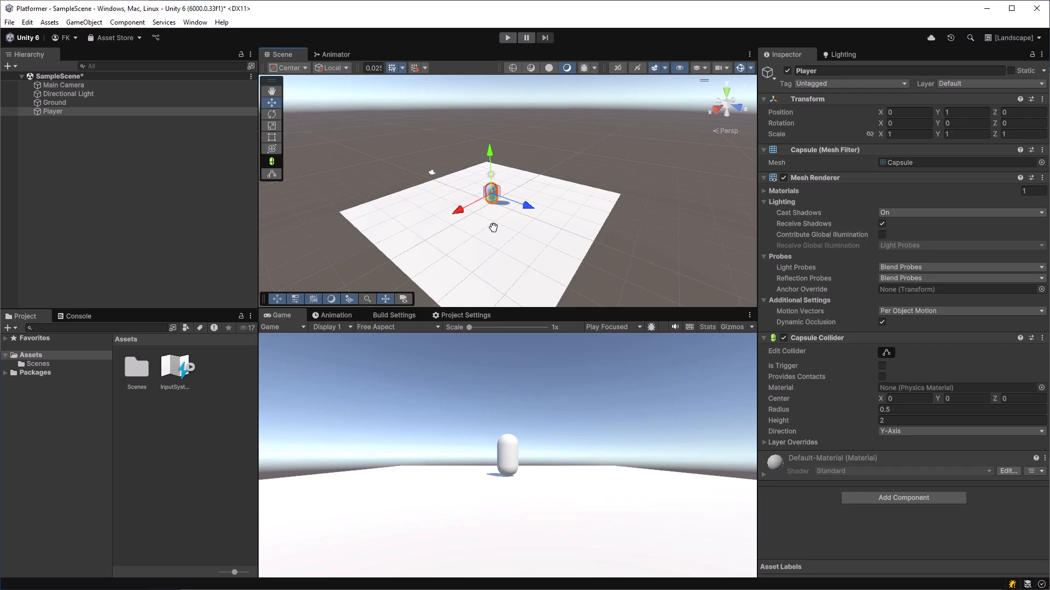
scroll(493, 227, up, 1)
scroll(493, 229, up, 2)
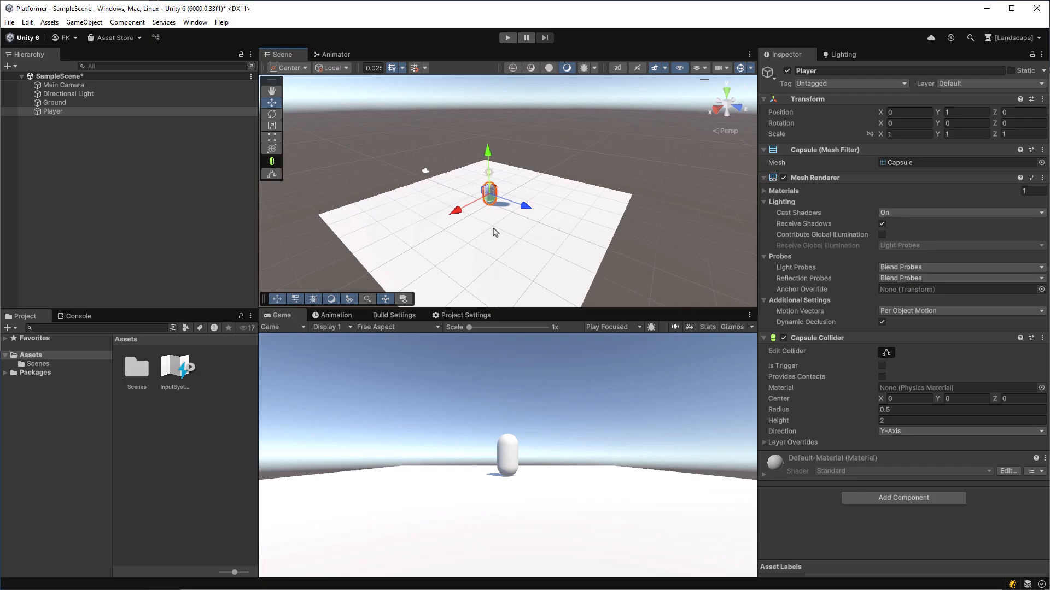
scroll(494, 232, up, 2)
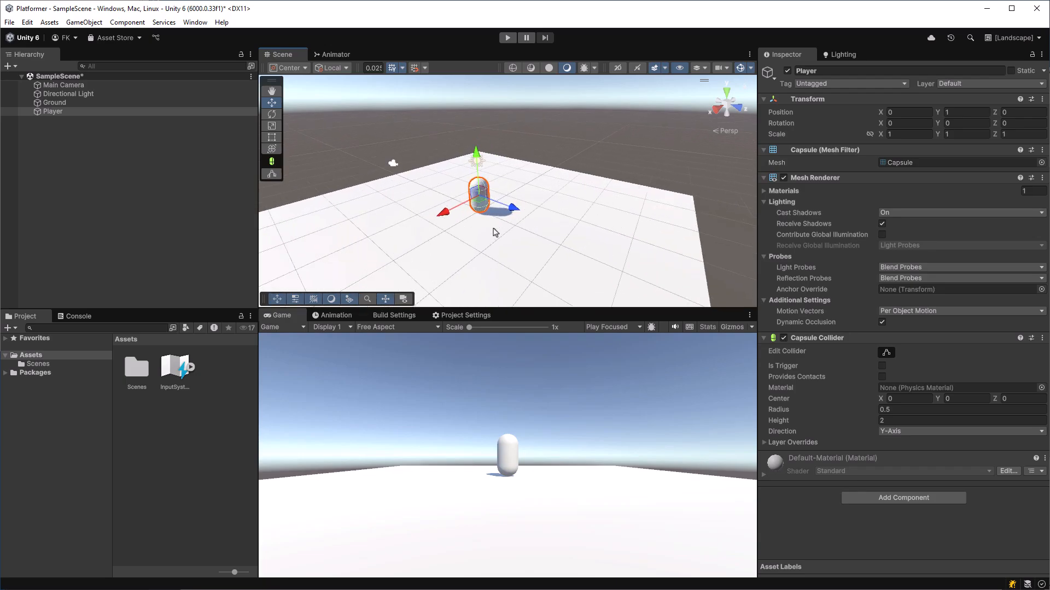
scroll(495, 233, up, 4)
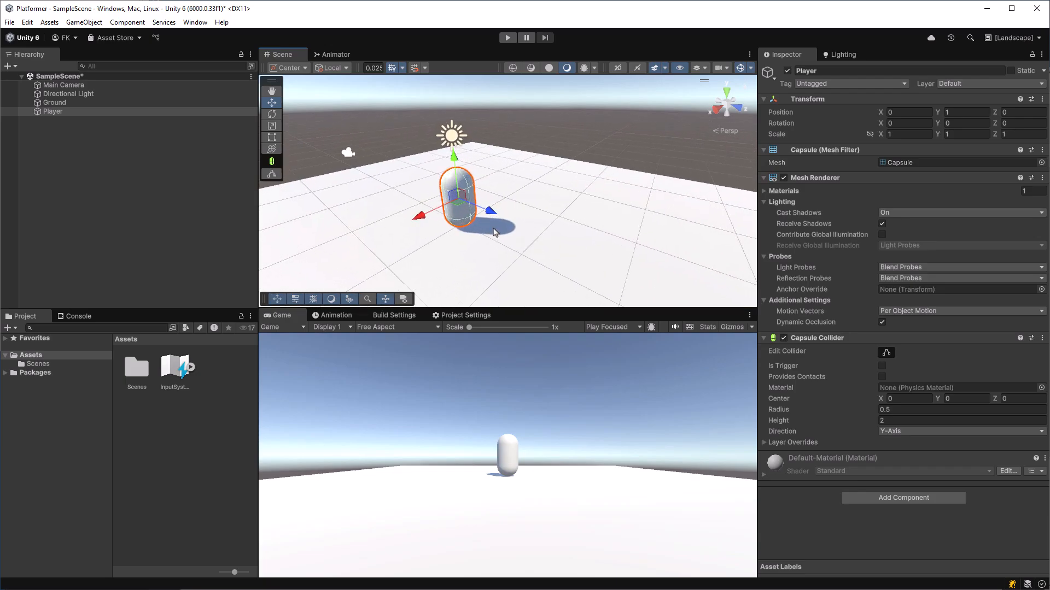
middle_drag(493, 228, 743, 226)
scroll(512, 252, down, 5)
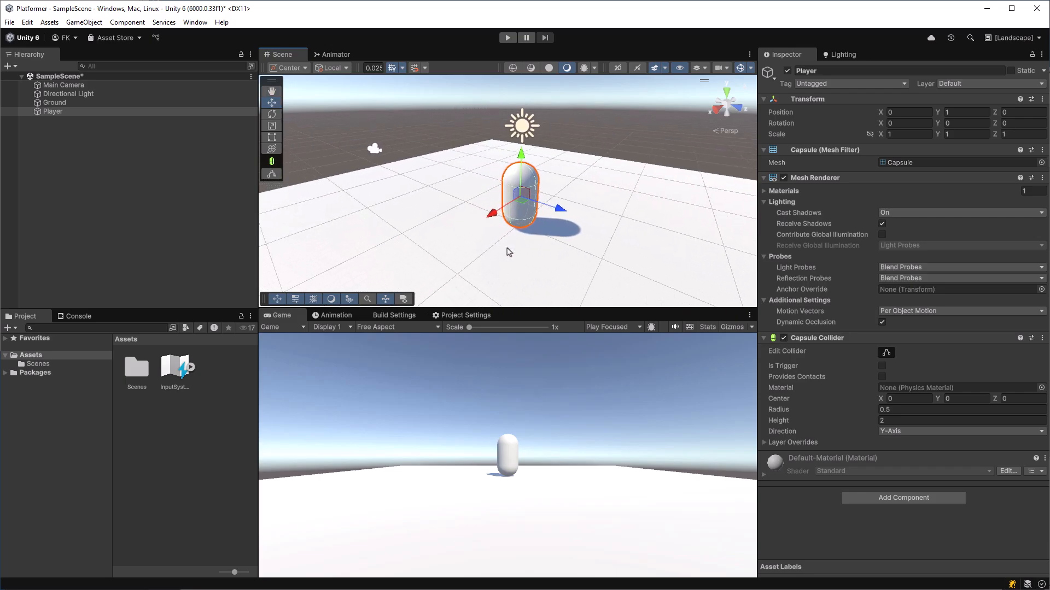
scroll(513, 252, down, 4)
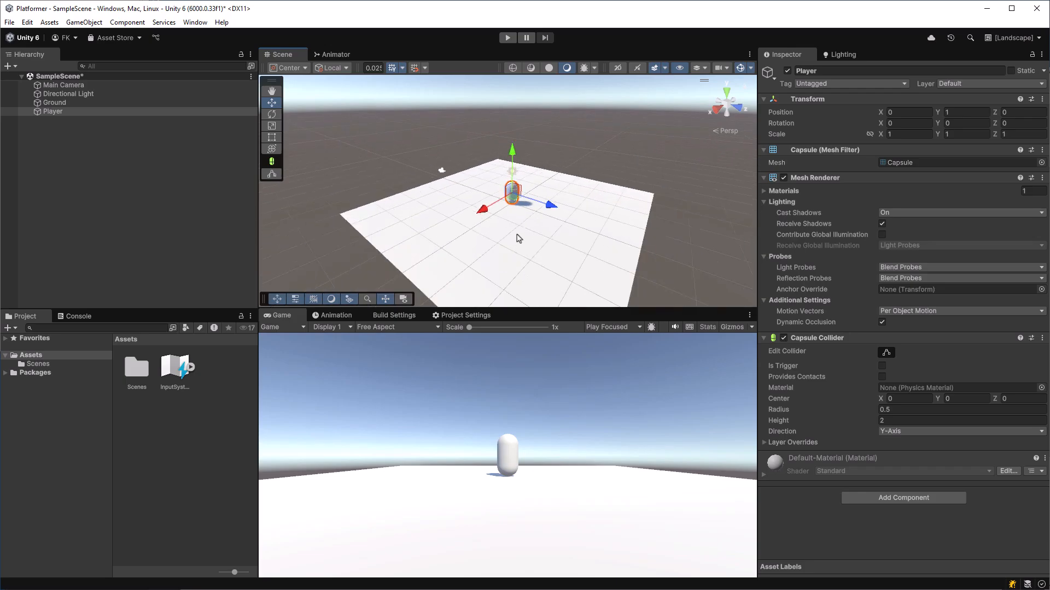
Tilt the Scene camera to look around the ground and bring the Player capsule back into view.
right_drag(518, 239, 525, 345)
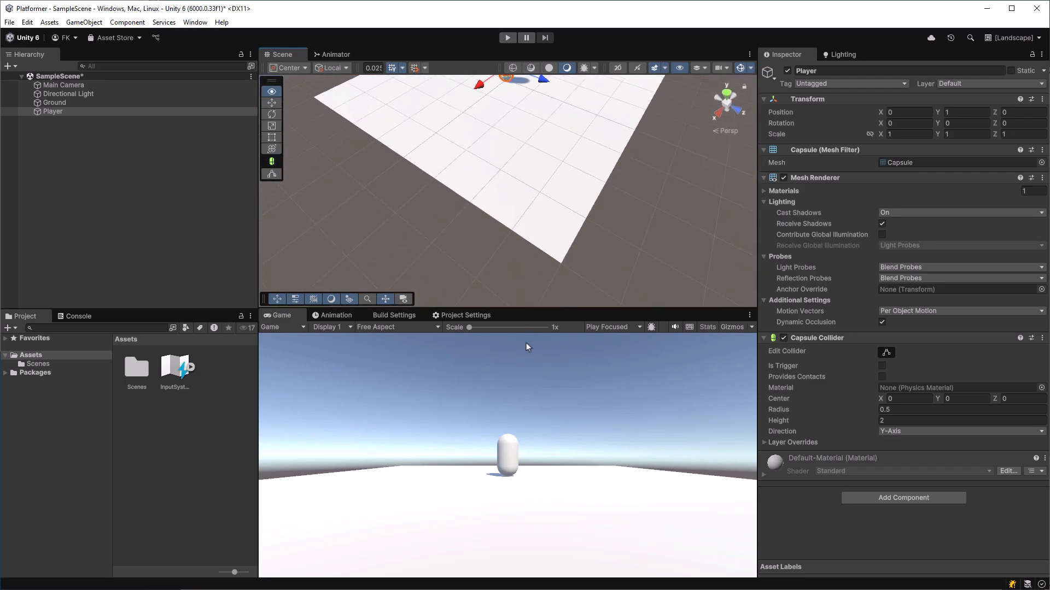
key(f)
right_drag(525, 234, 523, 219)
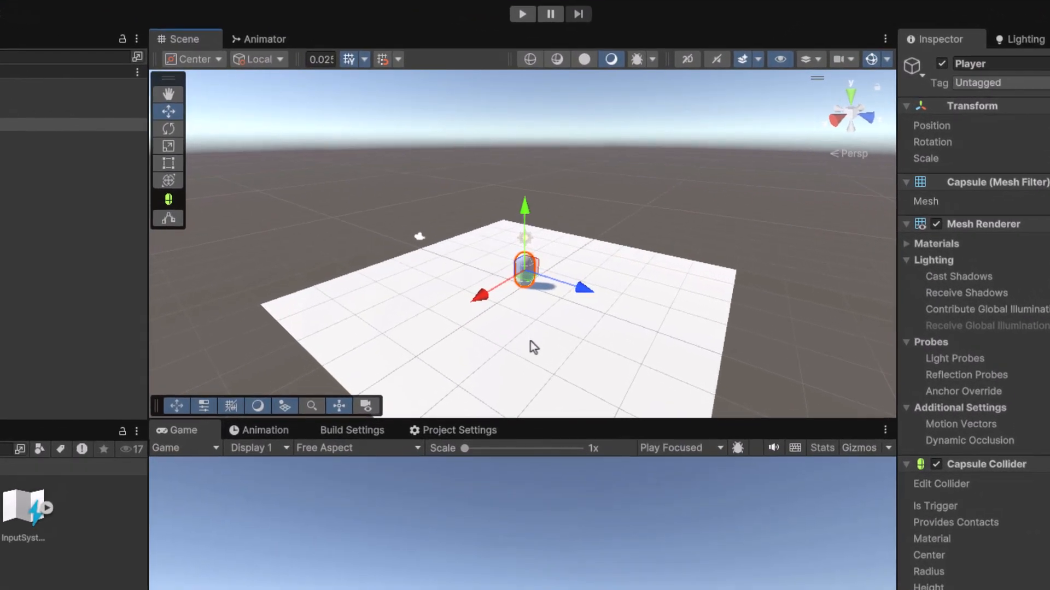
right_drag(514, 258, 512, 257)
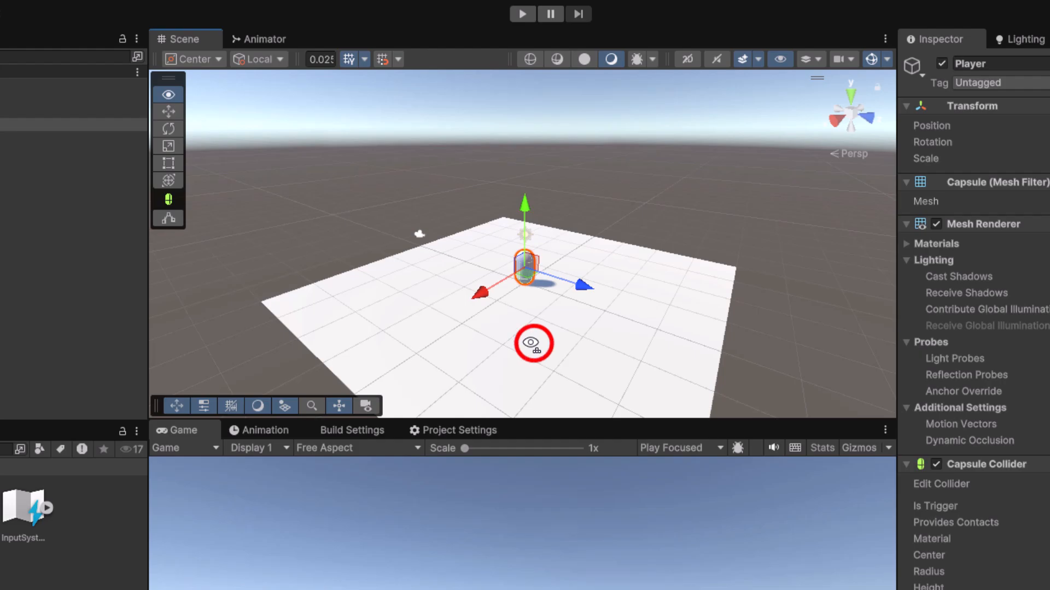
right_drag(531, 343, 544, 337)
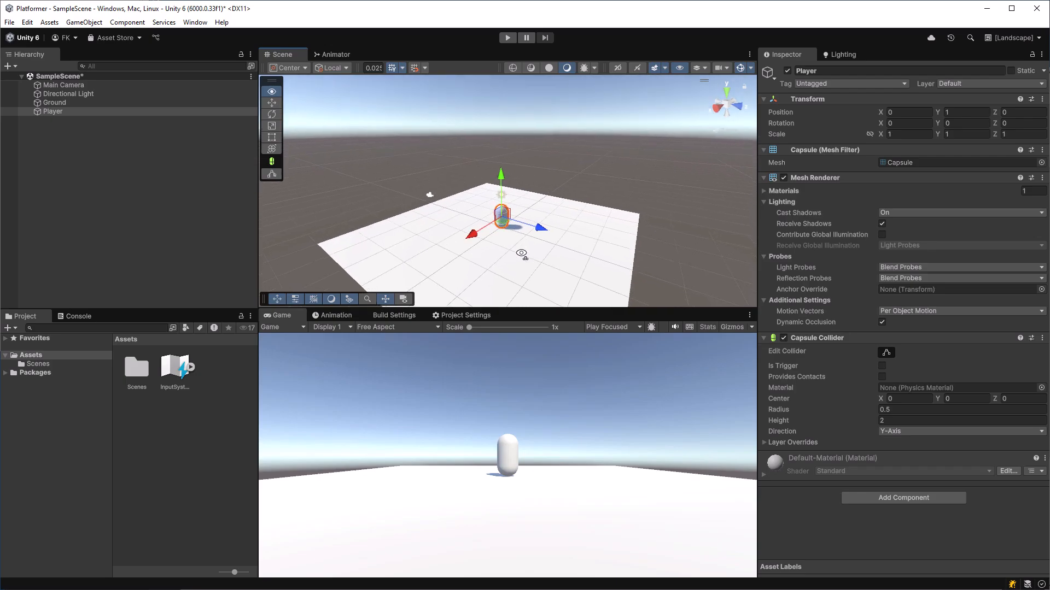
Fly the Scene camera forward, backward, sideways, up and down around the Player and Ground objects.
mouse_move(521, 254)
right_down()
mouse_move(514, 249)
mouse_move(607, 241)
mouse_move(675, 250)
mouse_move(507, 242)
right_up()
key(s)
key(a)
key(d)
key(w)
key(a)
key(d)
key(s)
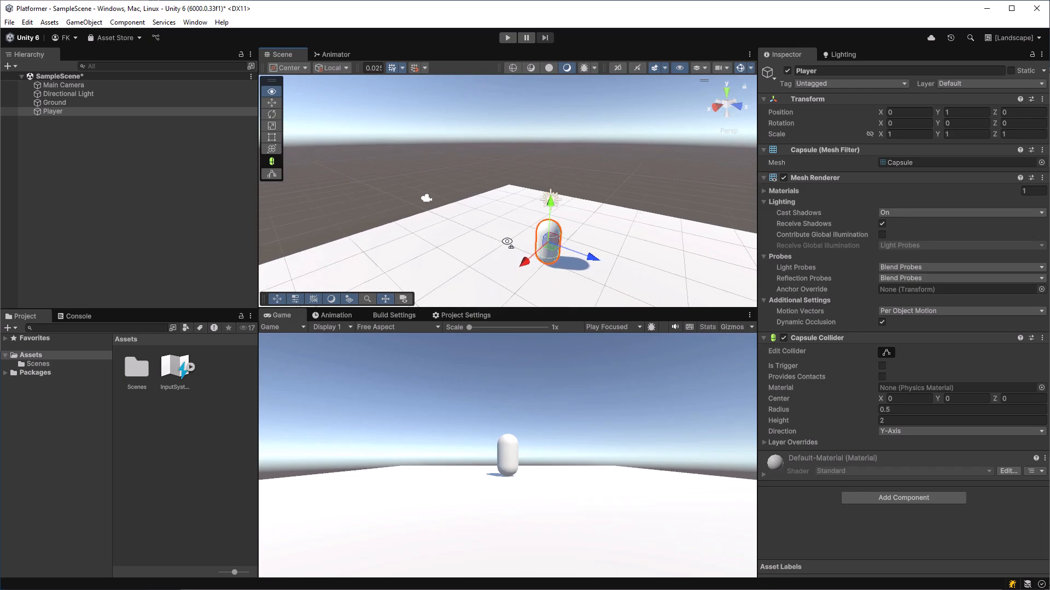
key(e)
mouse_move(507, 241)
right_down()
mouse_move(546, 224)
mouse_move(513, 222)
right_up()
key(q)
key(e)
key(s)
key(s)
key(w)
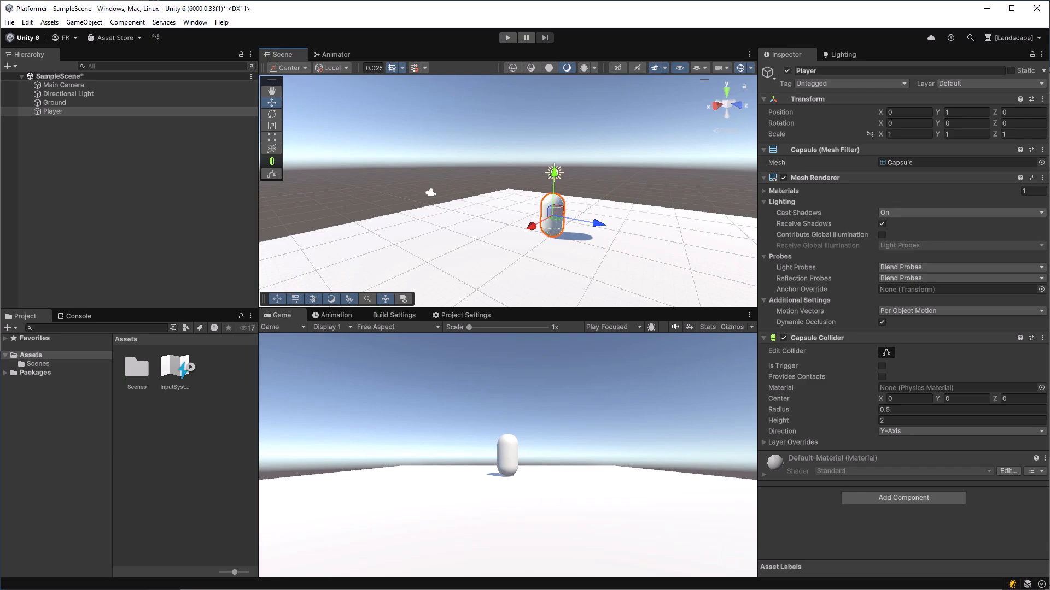
Create a folder named Materials inside Assets and open it.
click(134, 342)
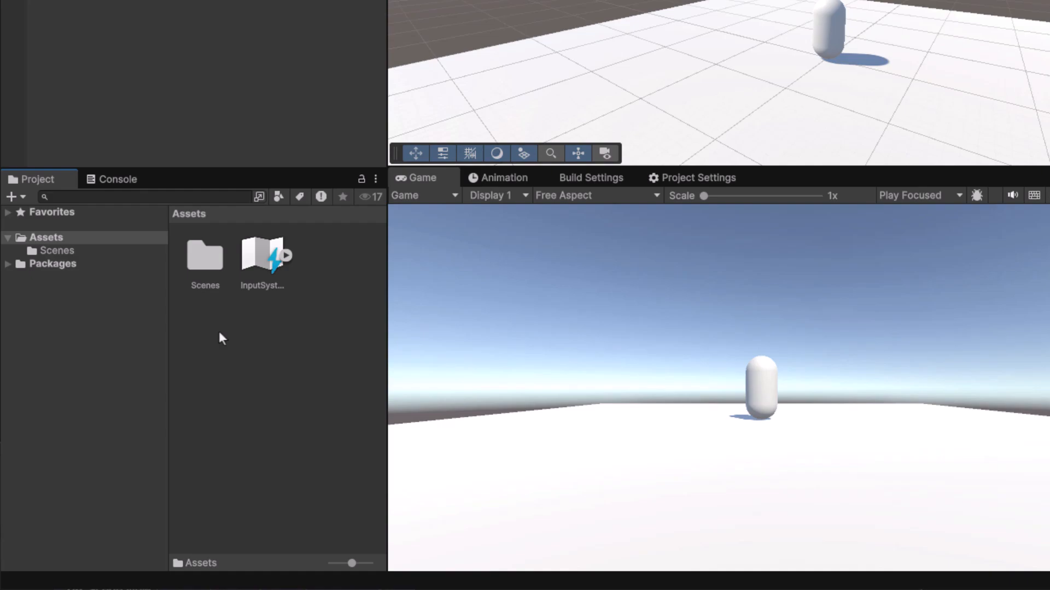
right_click(219, 331)
mouse_move(340, 341)
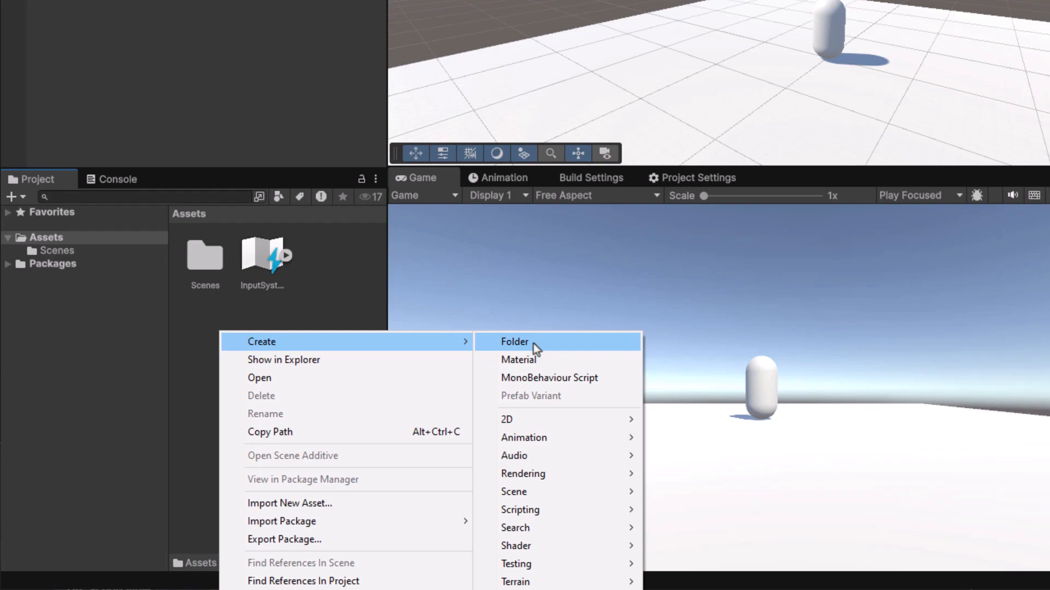
click(514, 342)
text(M)
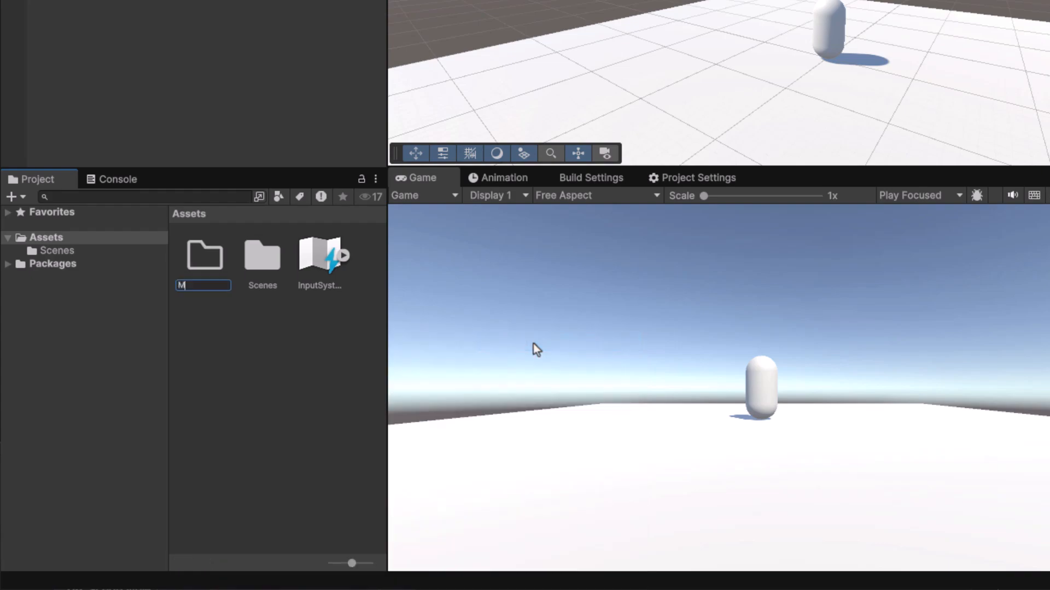
text(aterials)
key(Return)
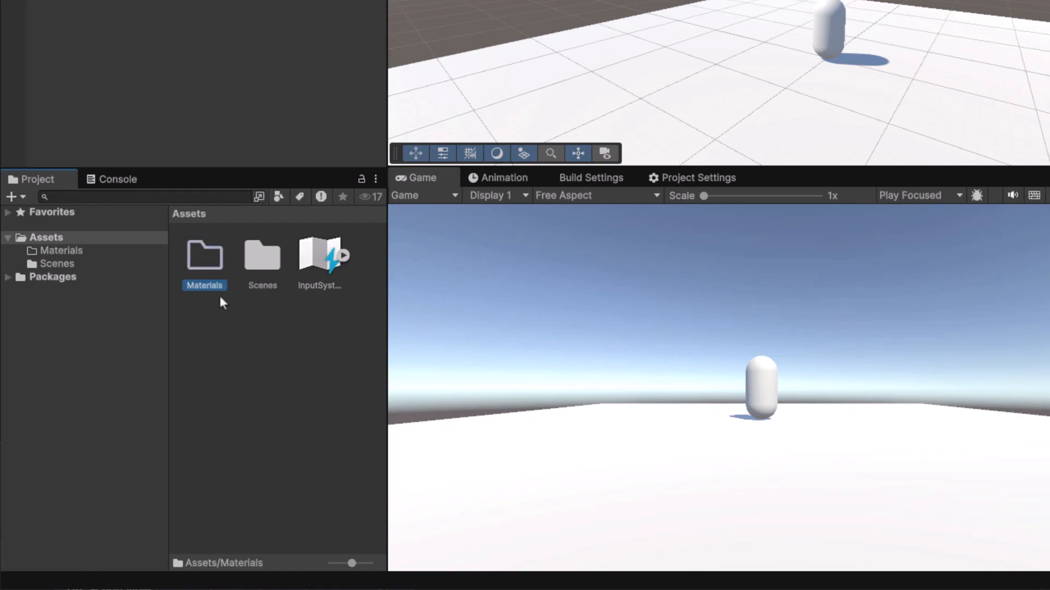
click(67, 252)
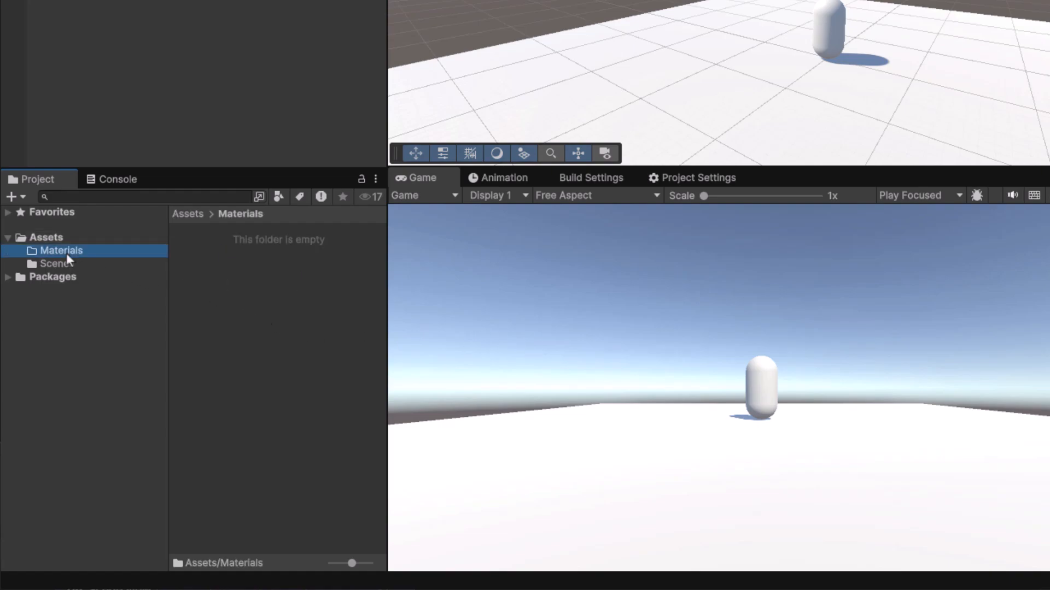
Create a material named Ground in the Materials folder.
right_click(211, 275)
mouse_move(290, 283)
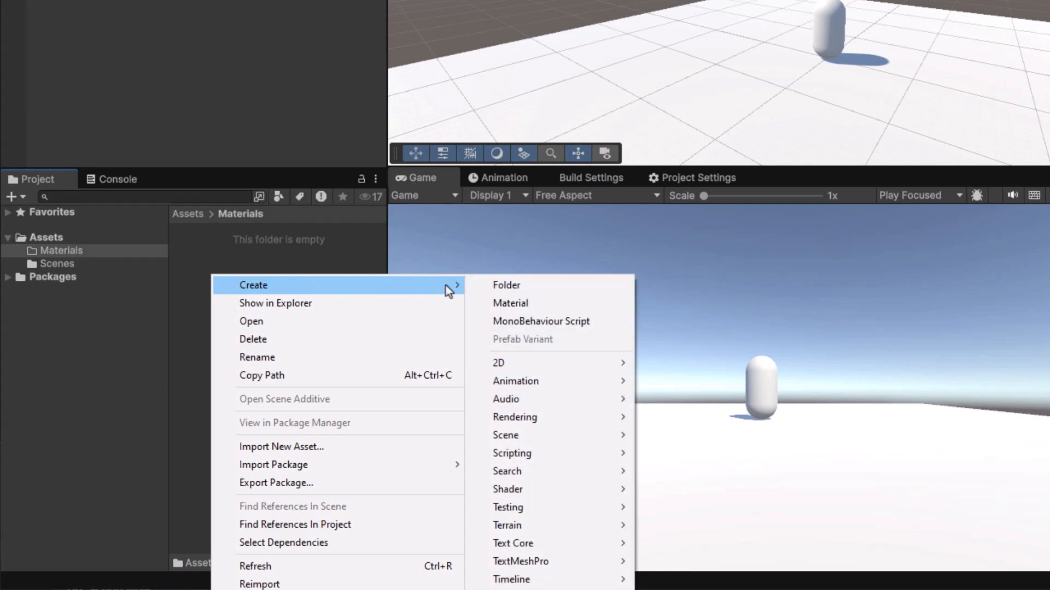
click(580, 305)
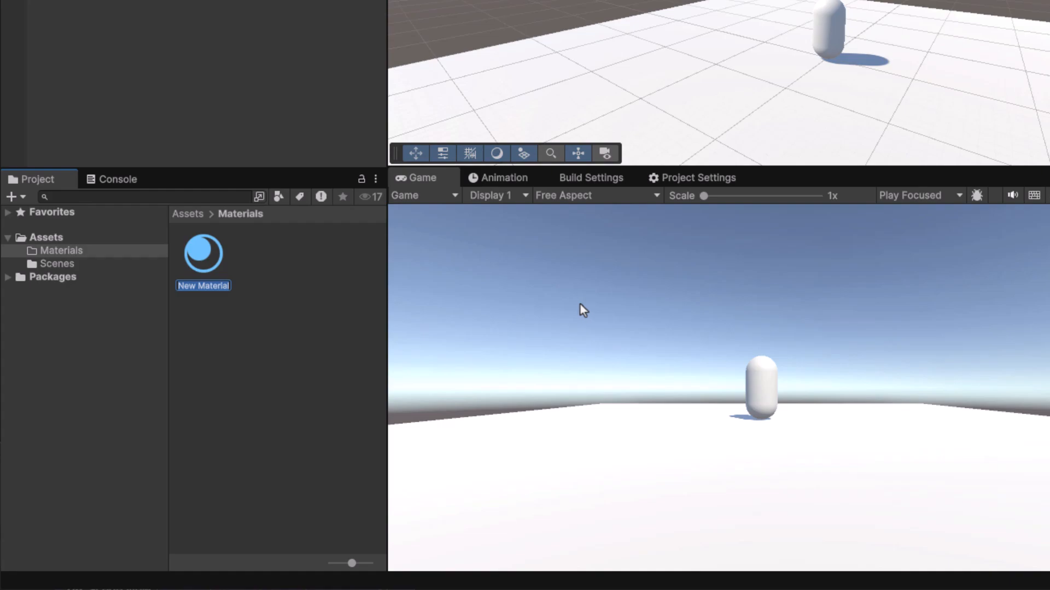
text(Ground)
key(Return)
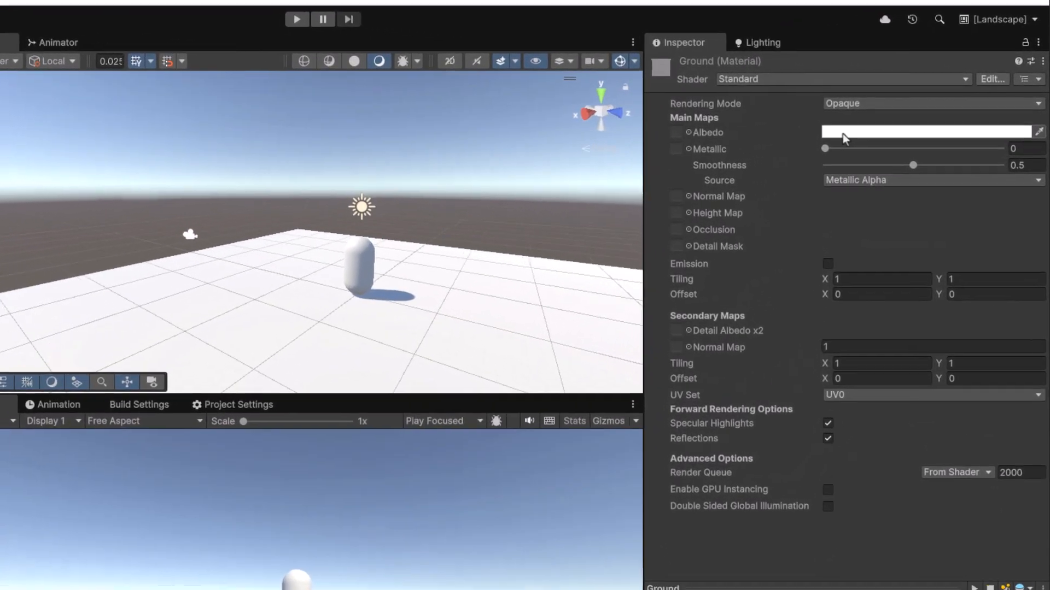
Set the Ground material's albedo color to green, hexadecimal 2DAE00.
click(842, 133)
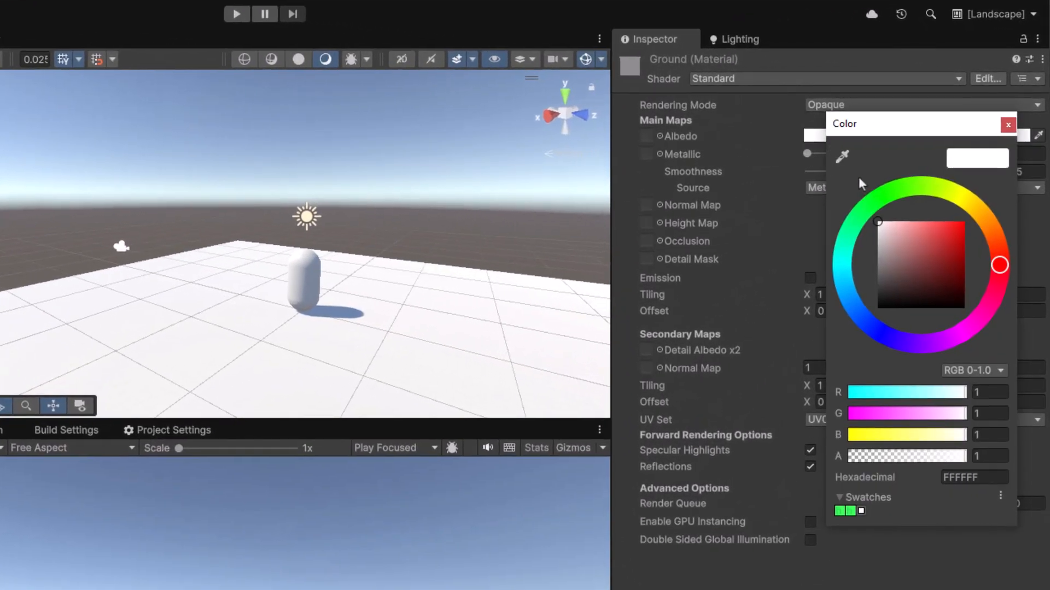
click(902, 190)
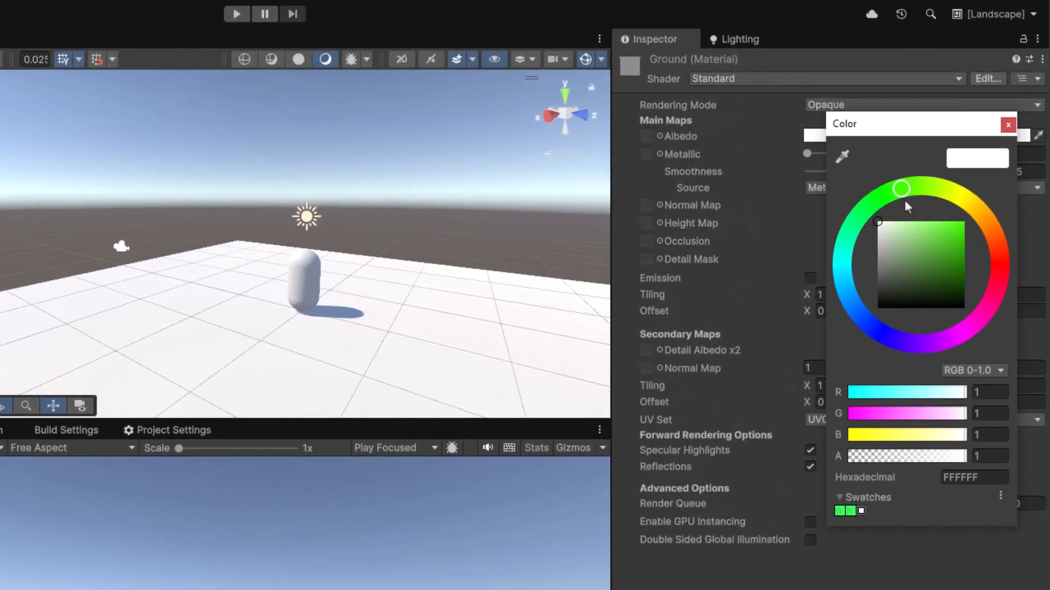
mouse_move(920, 251)
mouse_down()
mouse_move(969, 225)
mouse_move(965, 250)
mouse_up()
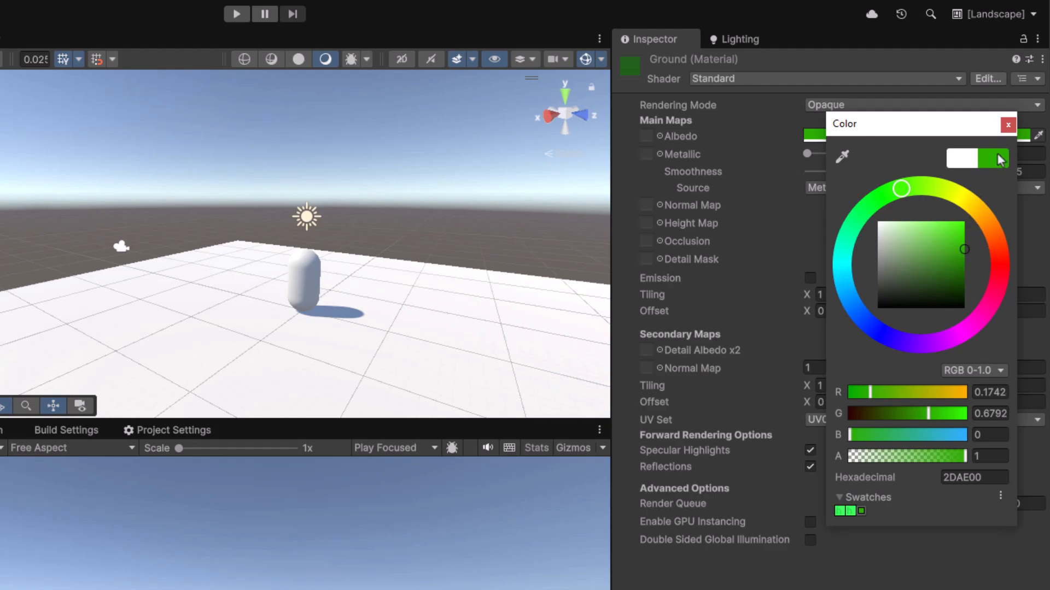
click(1008, 124)
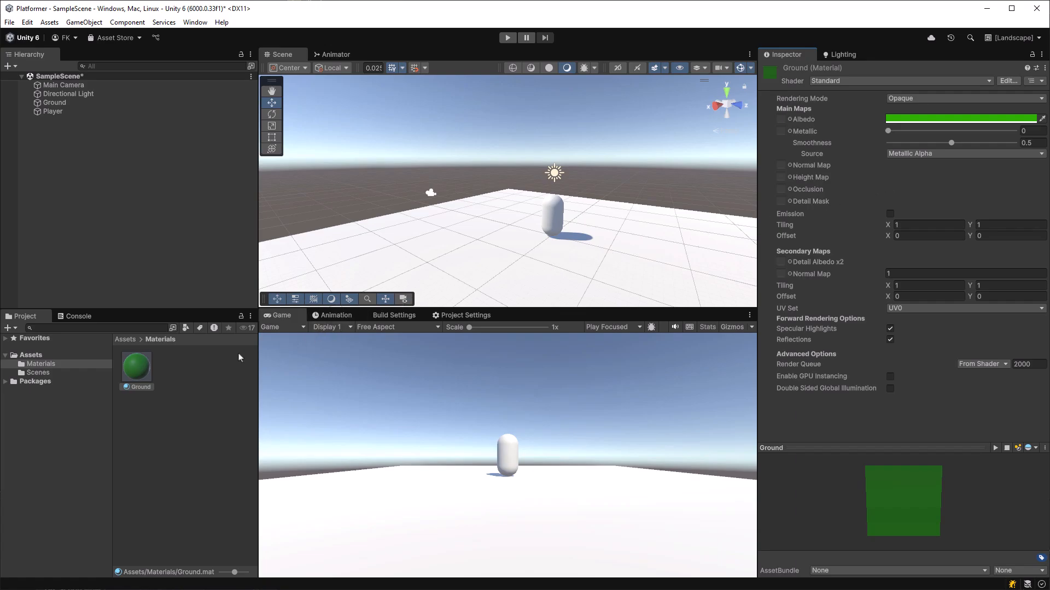
Apply the green Ground material to the Ground plane in the scene.
click(143, 372)
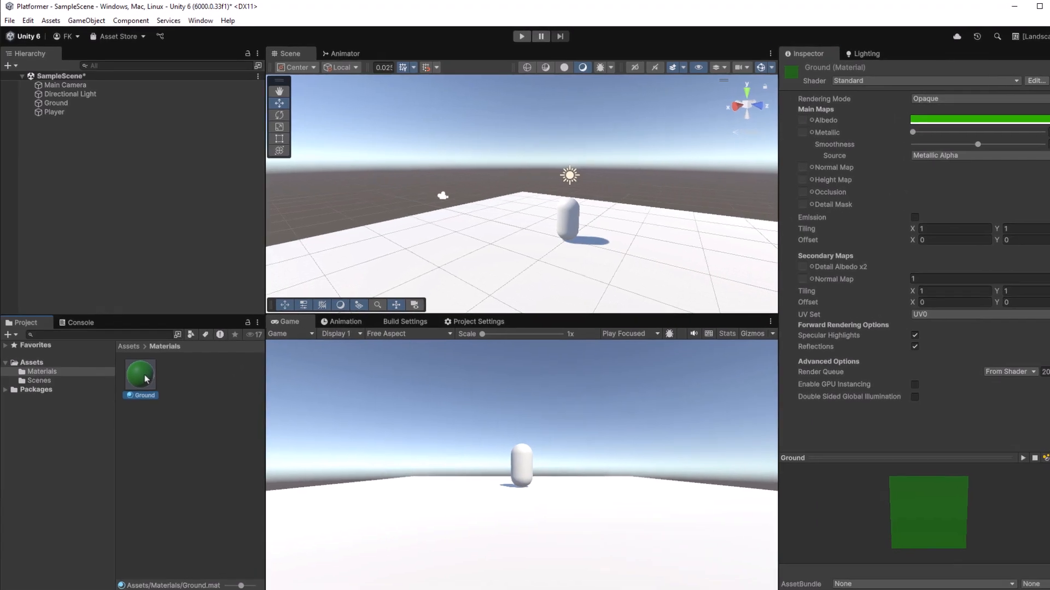
drag(146, 378, 433, 264)
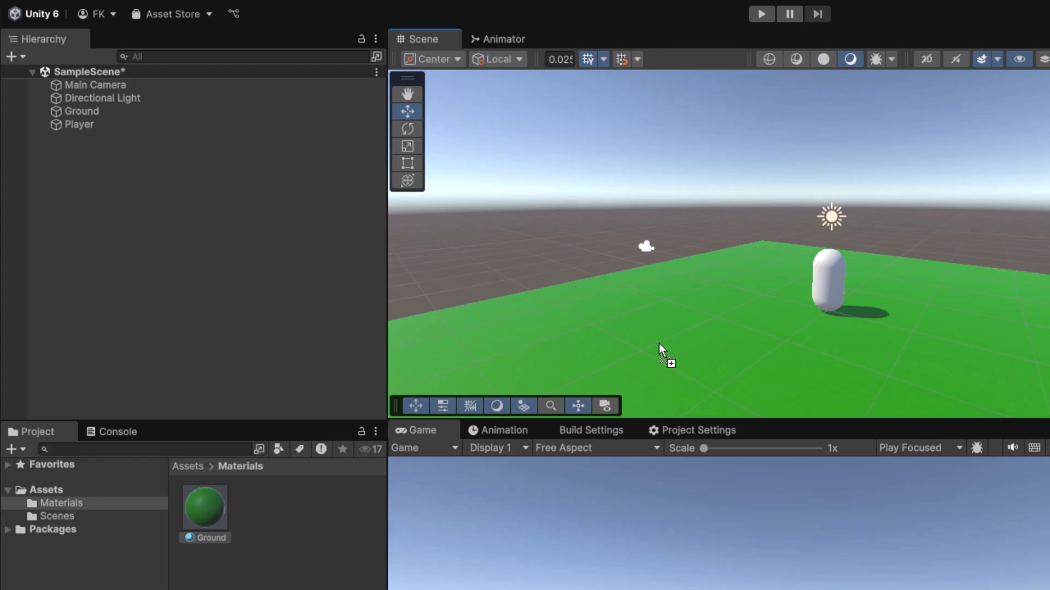
drag(511, 337, 87, 112)
Assign the Ground material to Element 0 of the Ground object's Mesh Renderer materials.
click(82, 112)
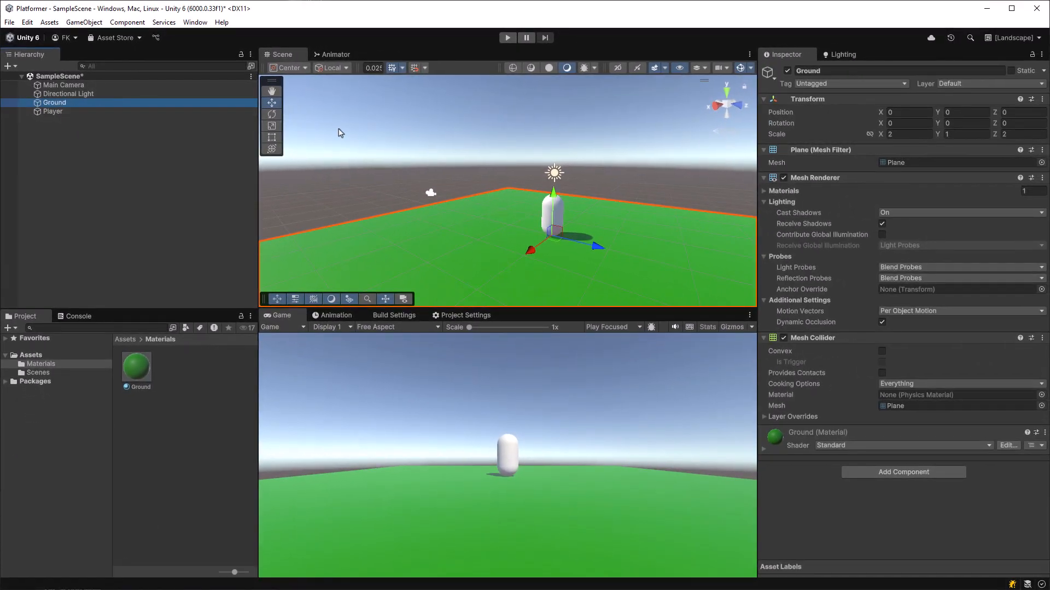
click(783, 190)
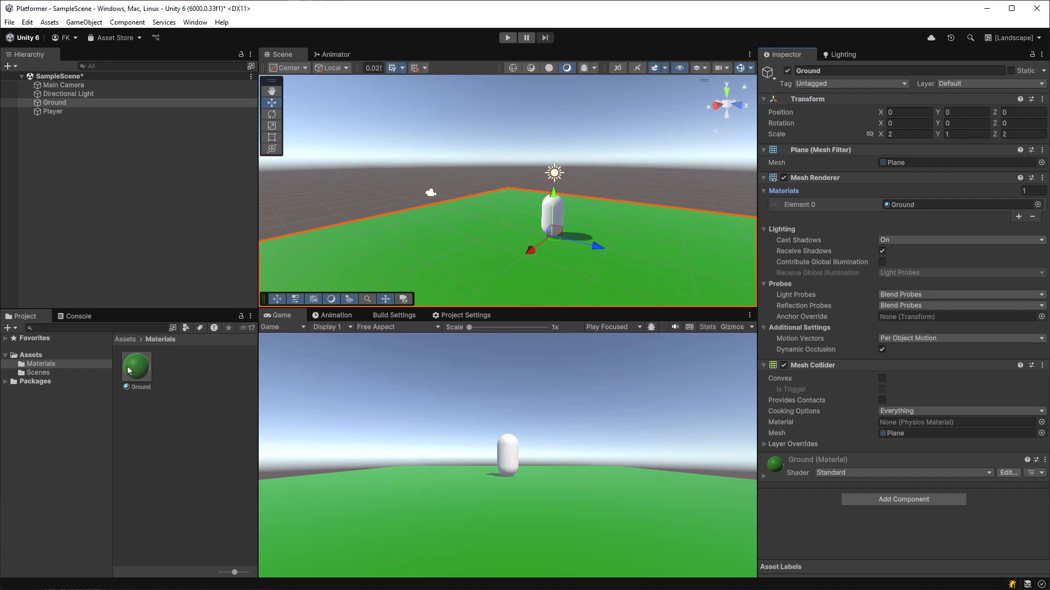
drag(134, 370, 894, 210)
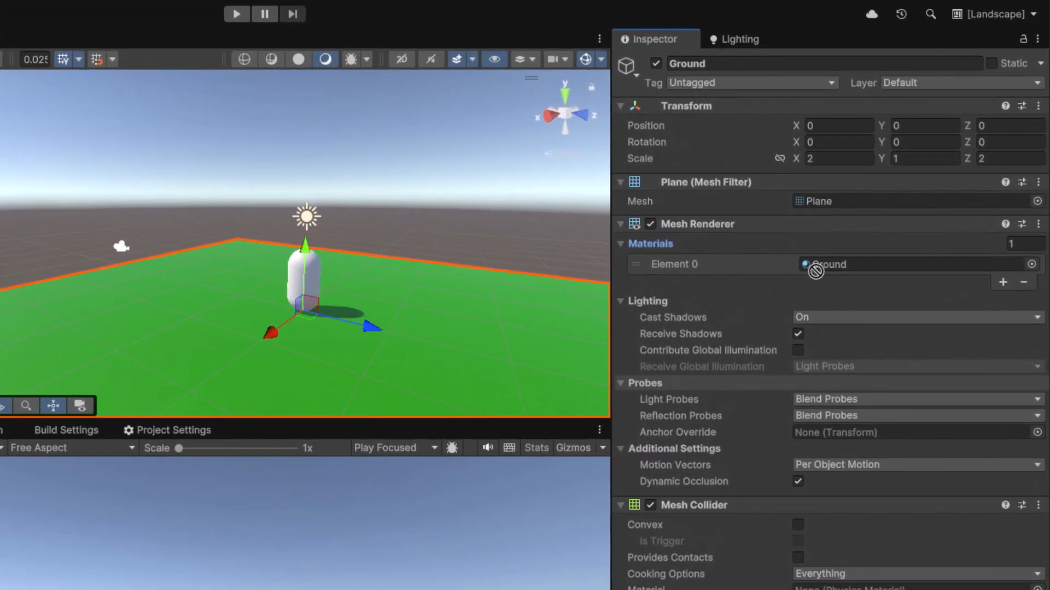
drag(815, 272, 830, 276)
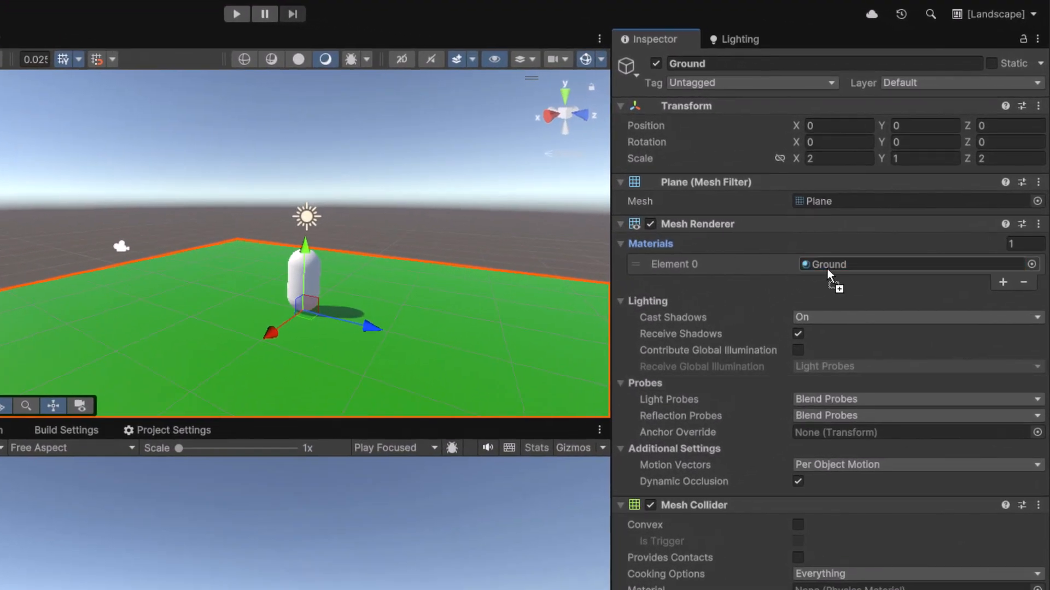
Choose Ground from the available material assets for Element 0 of the Ground plane's Mesh Renderer.
click(1032, 264)
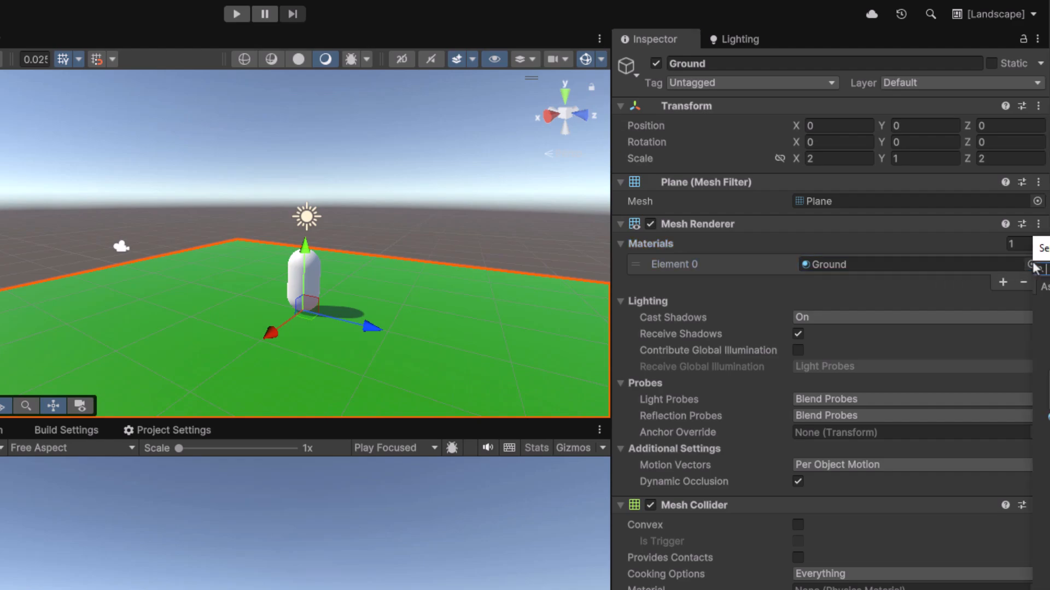
drag(806, 227, 654, 220)
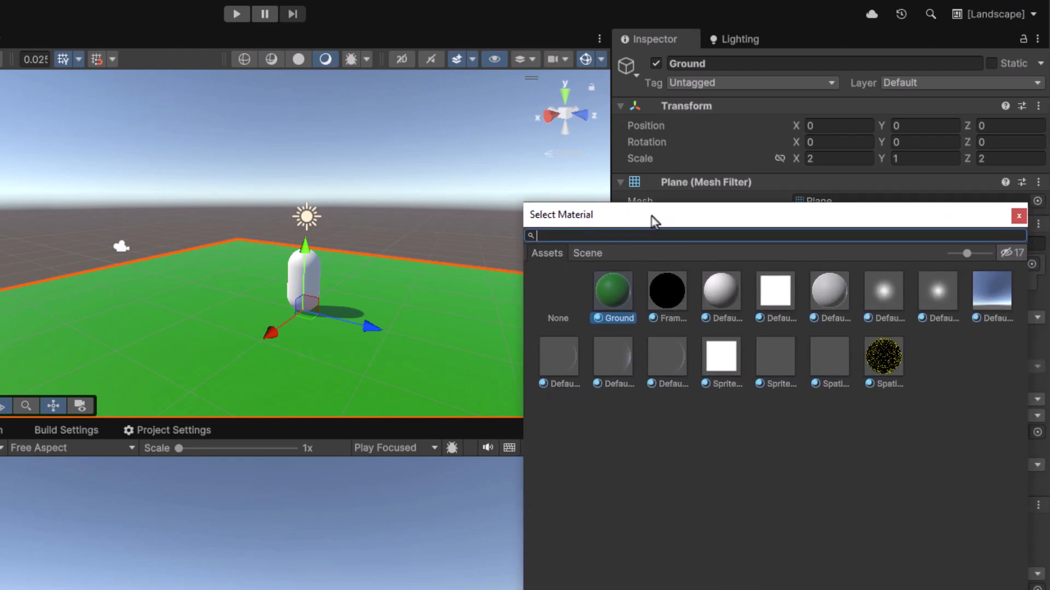
double_click(607, 293)
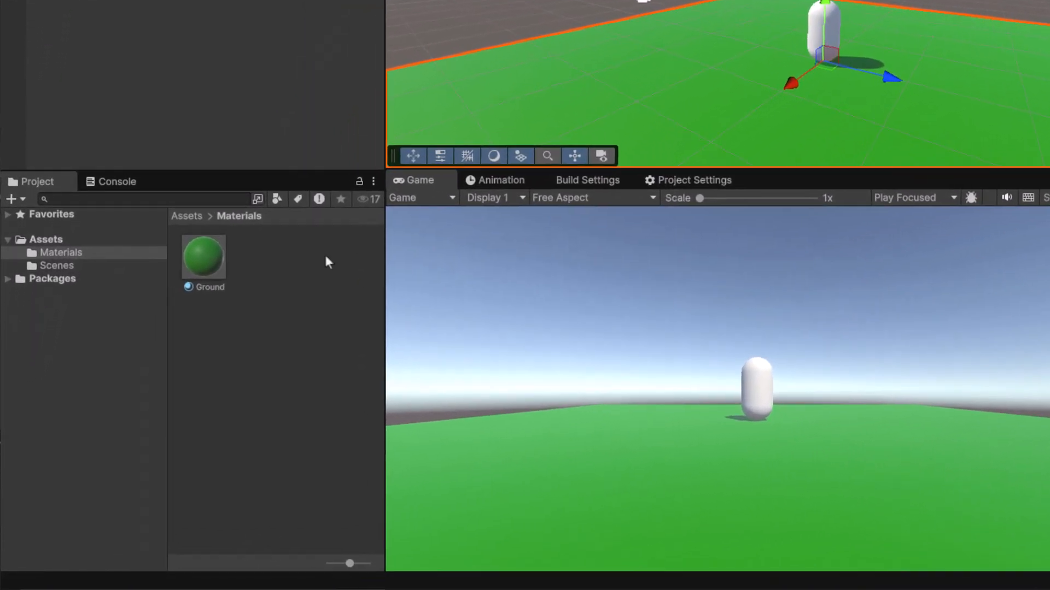
Create a second material named Player in the Materials folder.
right_click(189, 368)
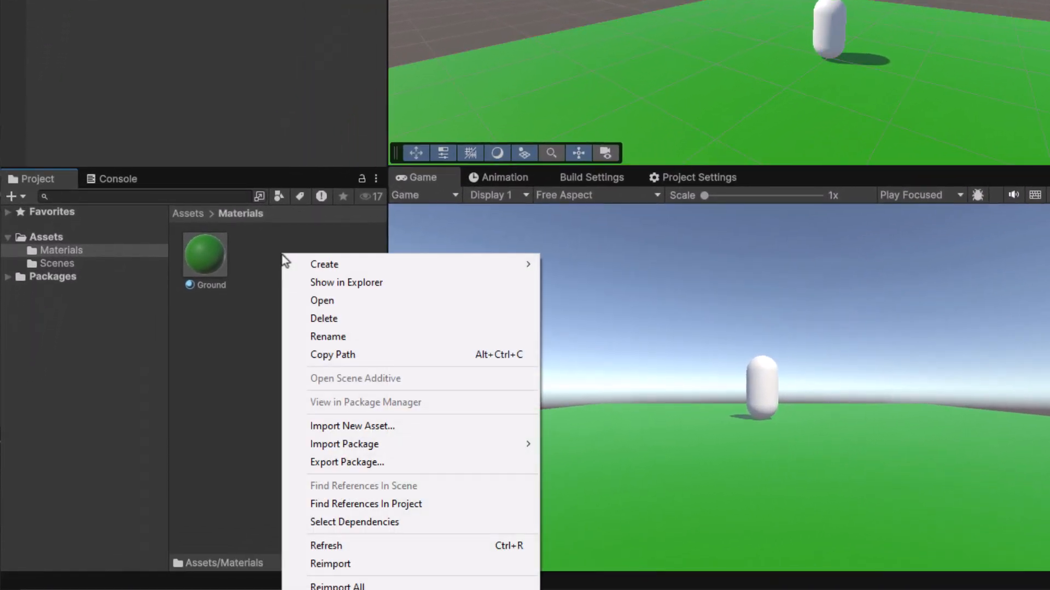
mouse_move(415, 264)
click(653, 280)
text(Player)
key(Return)
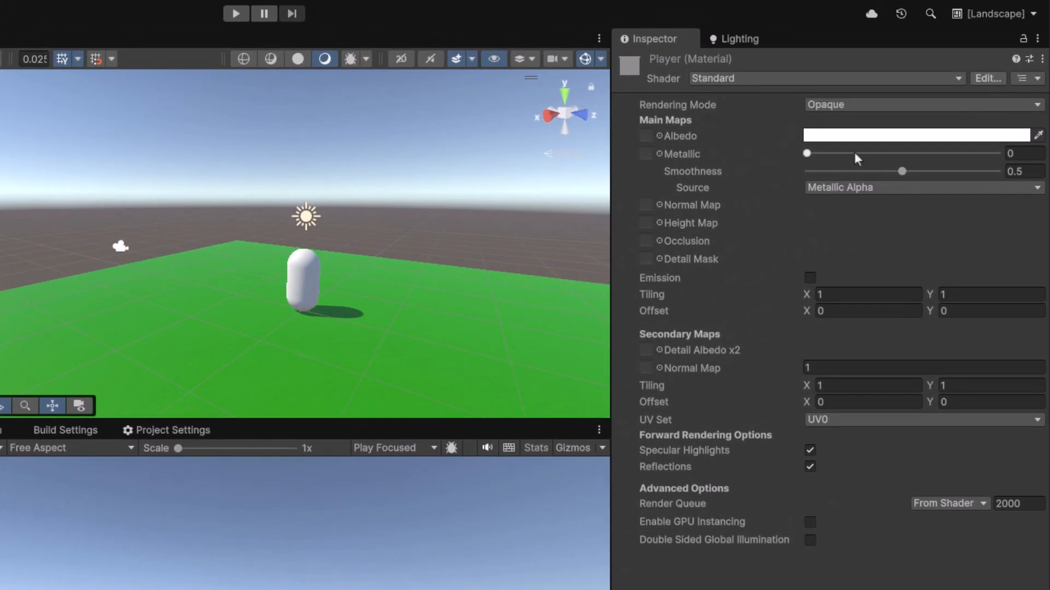
Set the Player material's albedo to a bright blue and apply the material to the Player capsule.
click(875, 135)
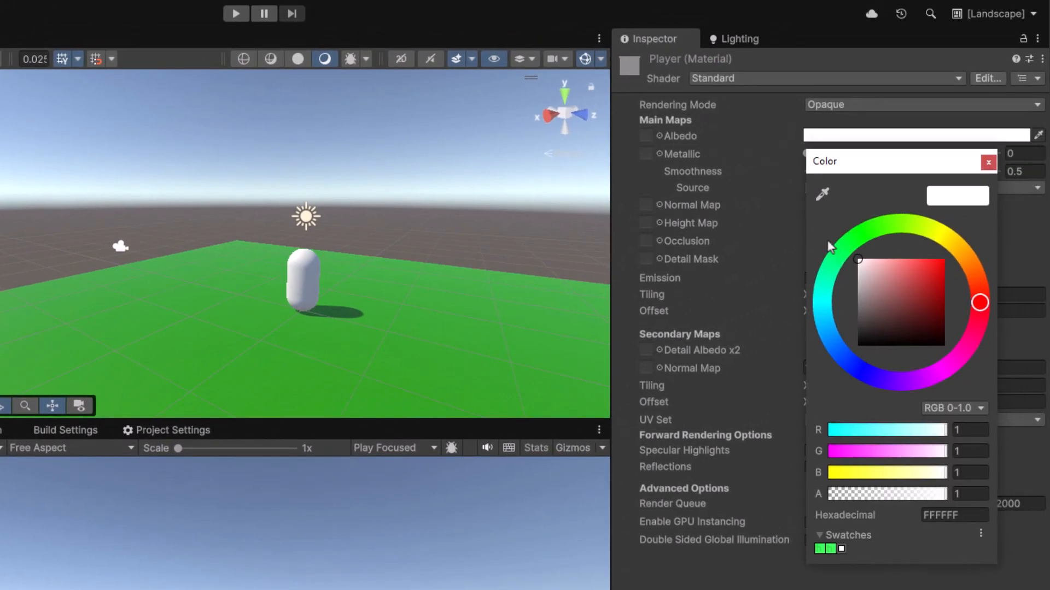
drag(830, 246, 834, 343)
click(950, 270)
drag(951, 270, 952, 257)
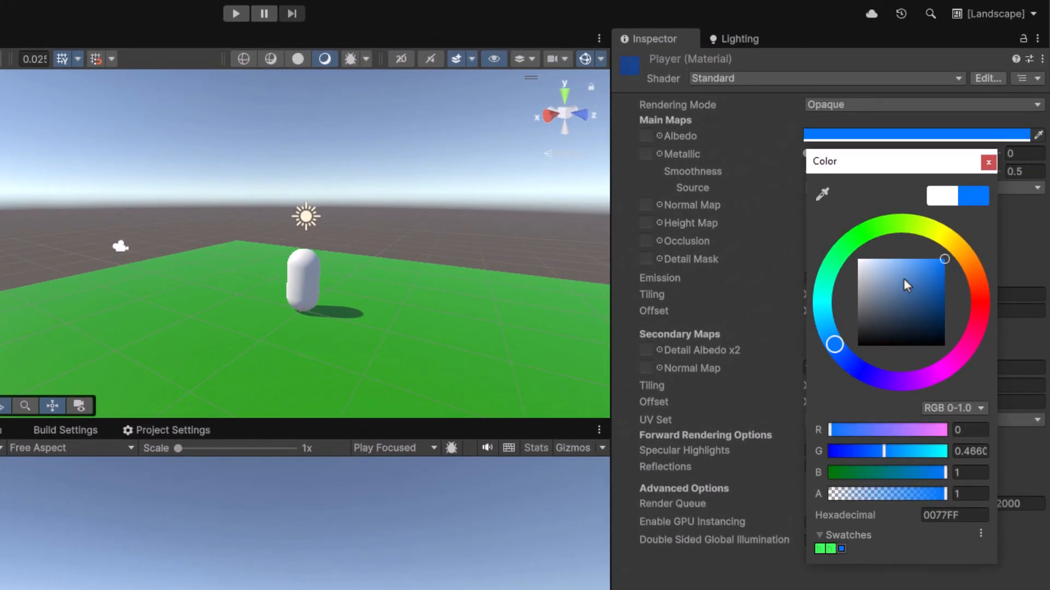
click(988, 162)
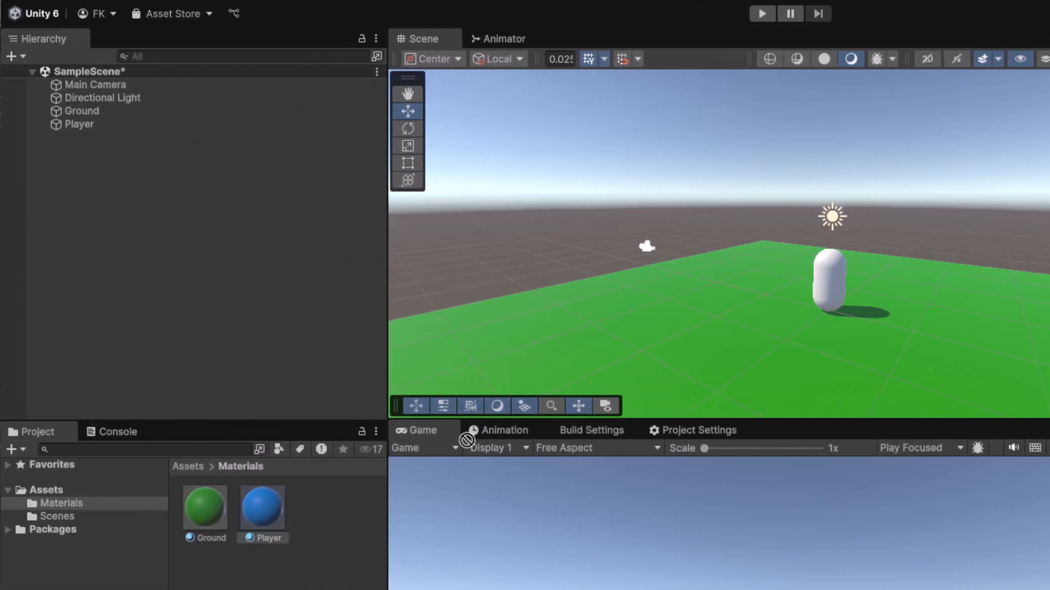
drag(466, 441, 831, 277)
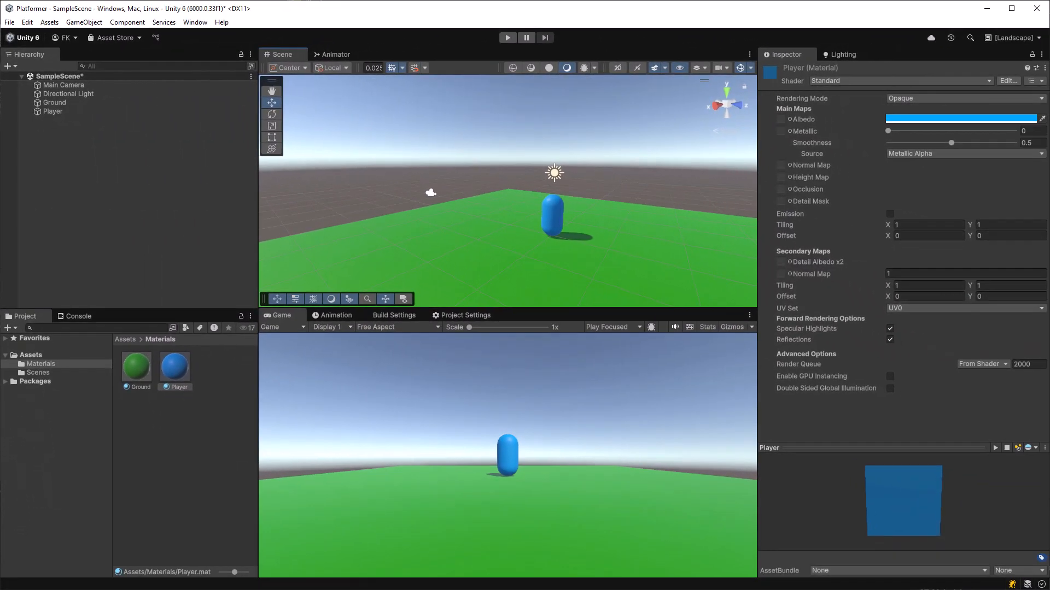